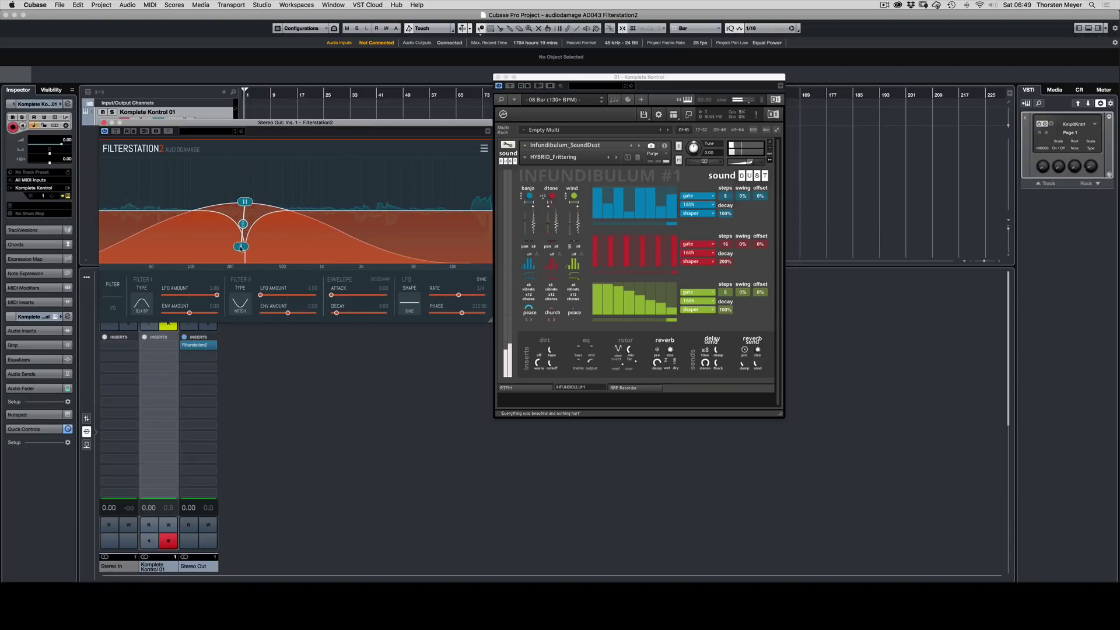
# Reposition the filter nodes, raise Filter II's envelope amount slightly and reduce Filter I's LFO amount.
pyautogui.moveTo(257, 247); pyautogui.dragTo(250, 218)
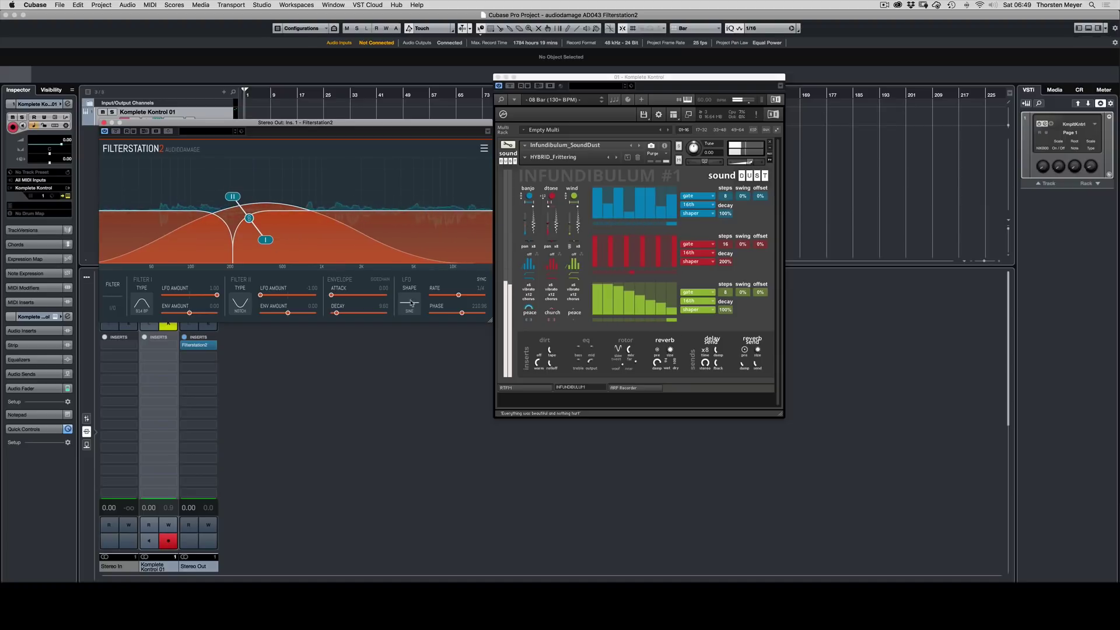
pyautogui.moveTo(287, 312); pyautogui.dragTo(300, 314)
pyautogui.moveTo(217, 296)
pyautogui.mouseDown()
pyautogui.moveTo(176, 296)
pyautogui.moveTo(208, 295)
pyautogui.mouseUp()
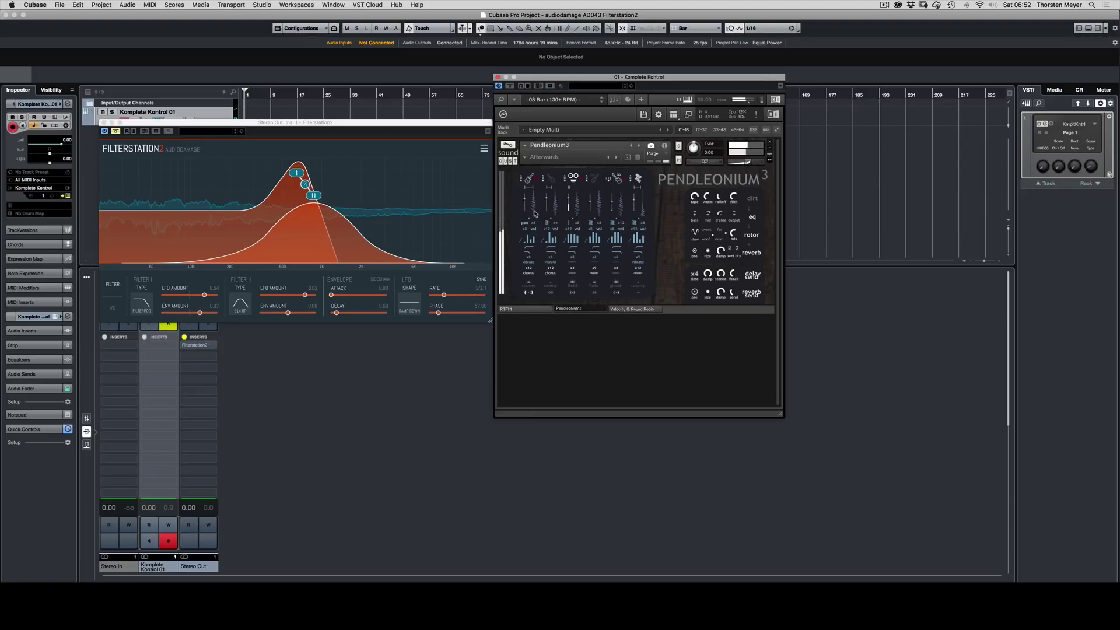
# Take the filter effect out of bypass, shift Filter I to a slightly higher frequency and slow the LFO rate to 2/1.
pyautogui.click(117, 132)
pyautogui.moveTo(298, 173); pyautogui.dragTo(306, 183)
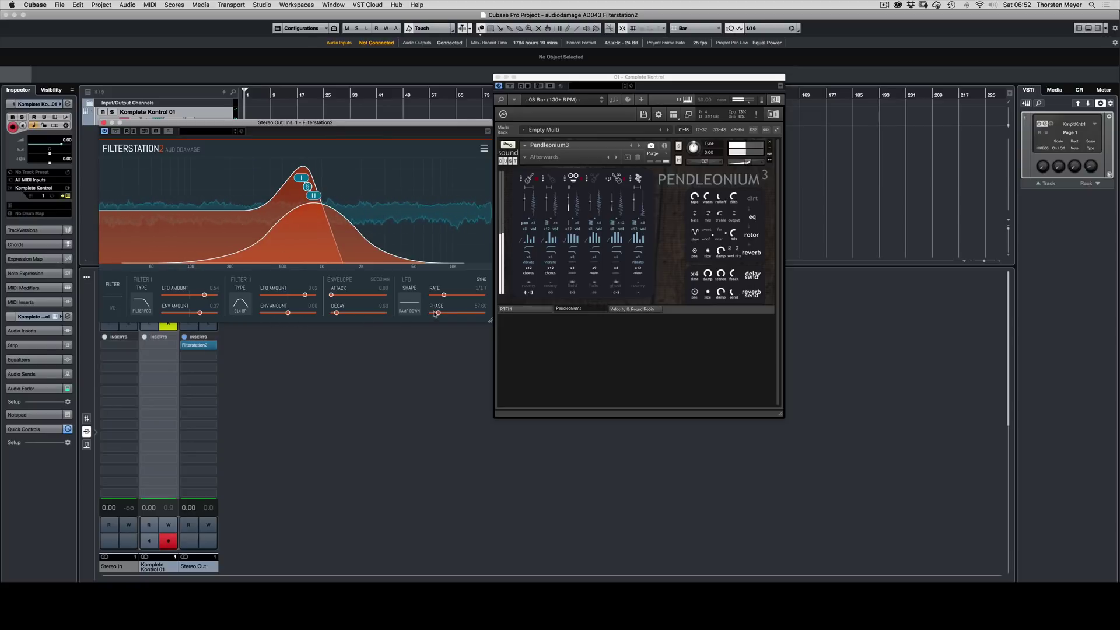
pyautogui.moveTo(438, 313); pyautogui.dragTo(418, 298)
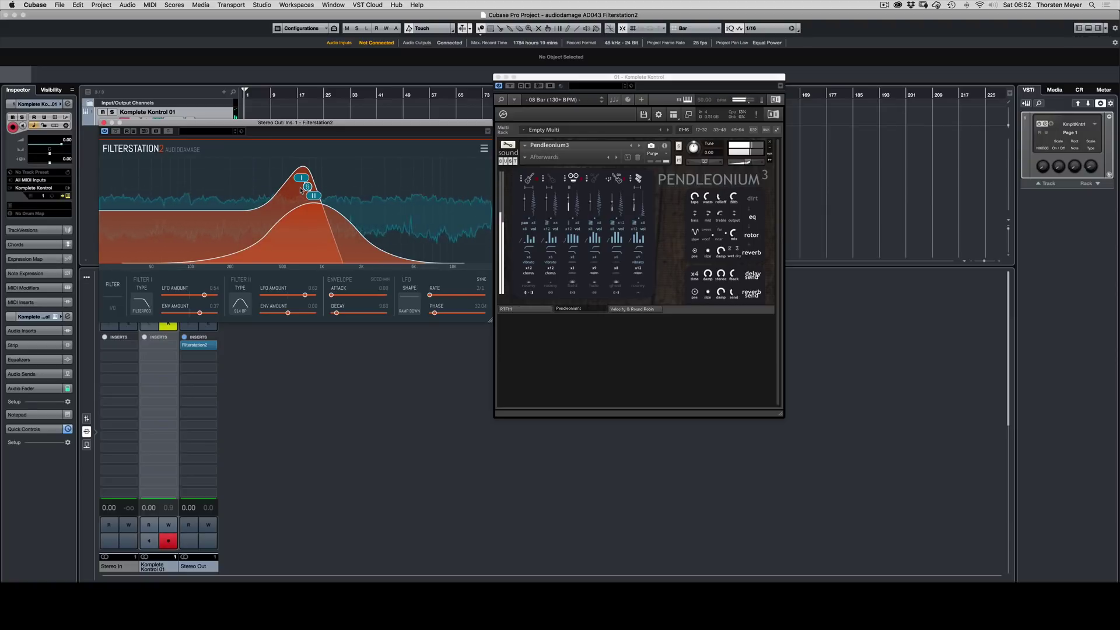
pyautogui.click(528, 159)
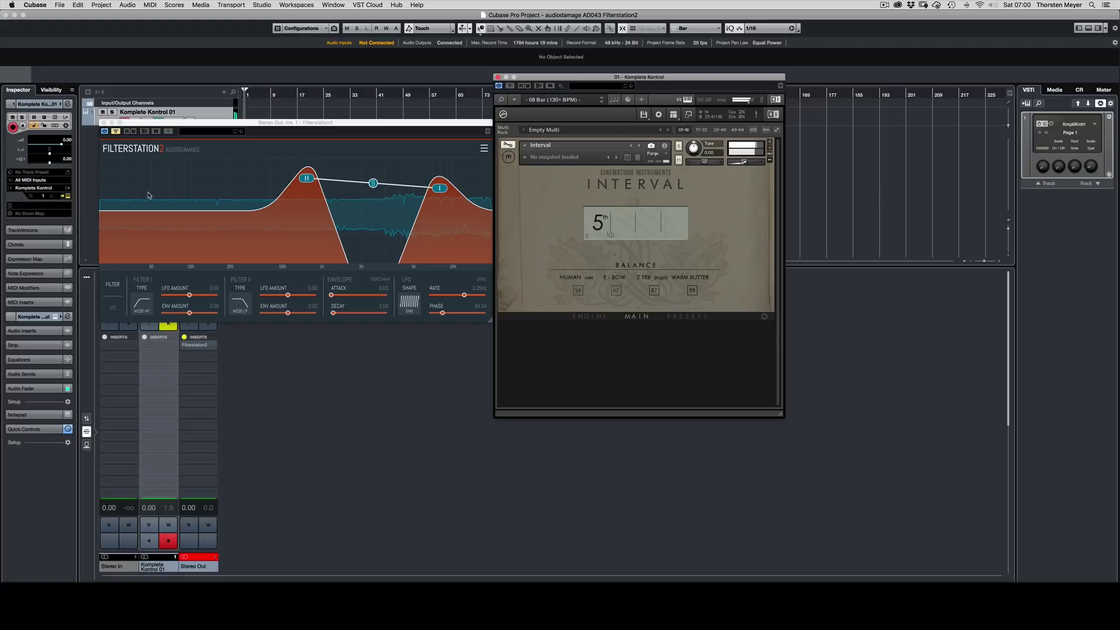
# Activate the filter effect, lower Filter I's frequency slightly and review the I/O settings before bypassing it again.
pyautogui.click(117, 135)
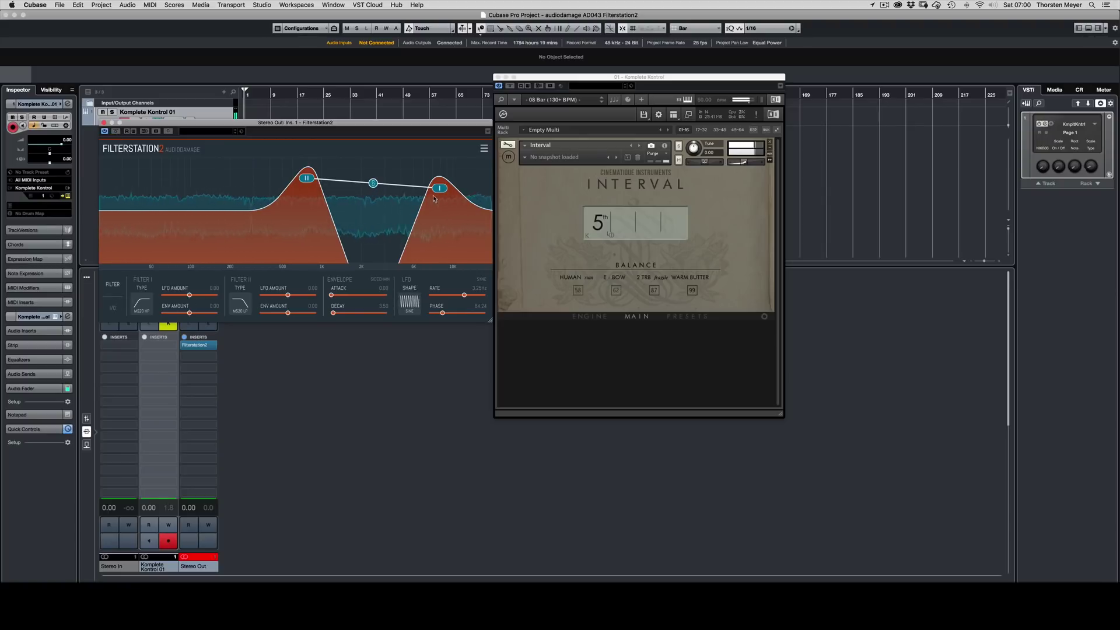
pyautogui.moveTo(439, 188); pyautogui.dragTo(427, 190)
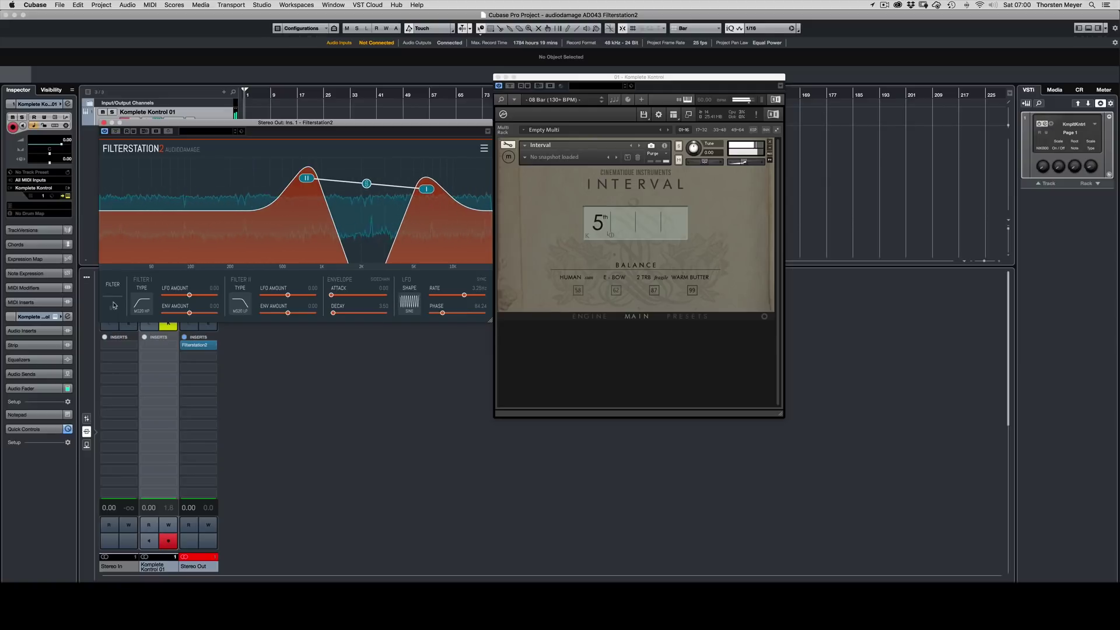
pyautogui.click(114, 305)
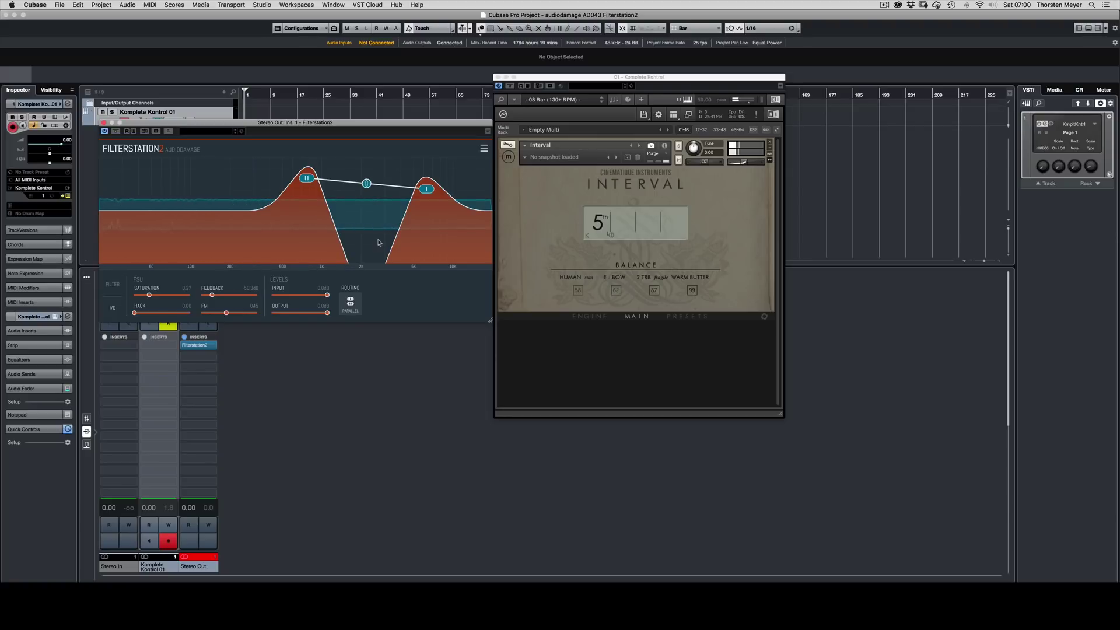
pyautogui.click(118, 133)
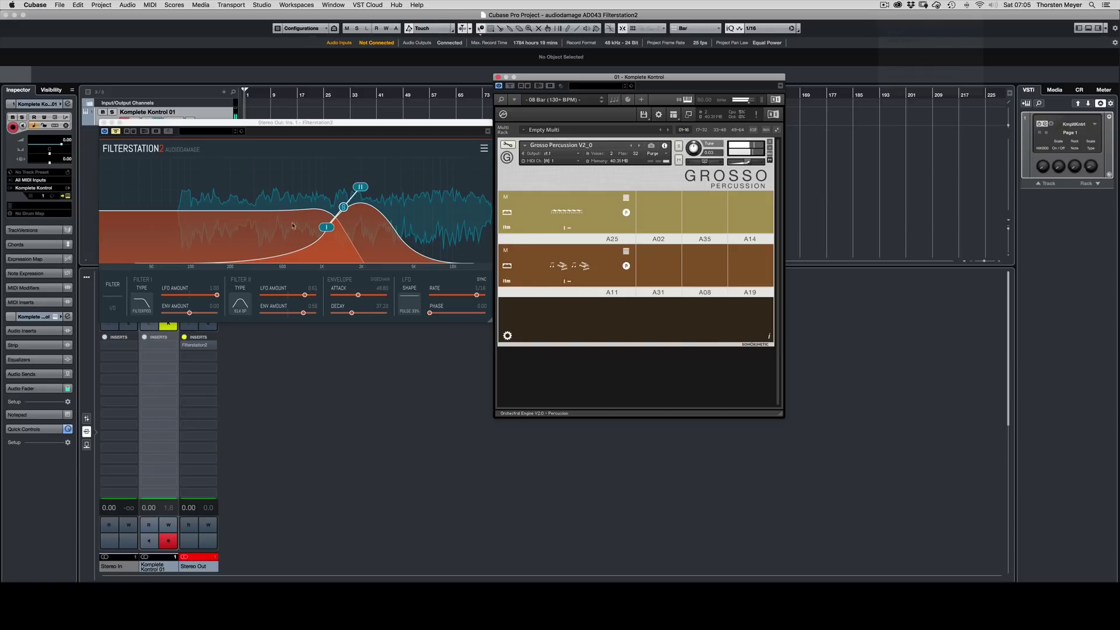
# Activate the filter effect on the percussion and try the Hack amount in the I/O settings, returning to the filter settings.
pyautogui.click(117, 133)
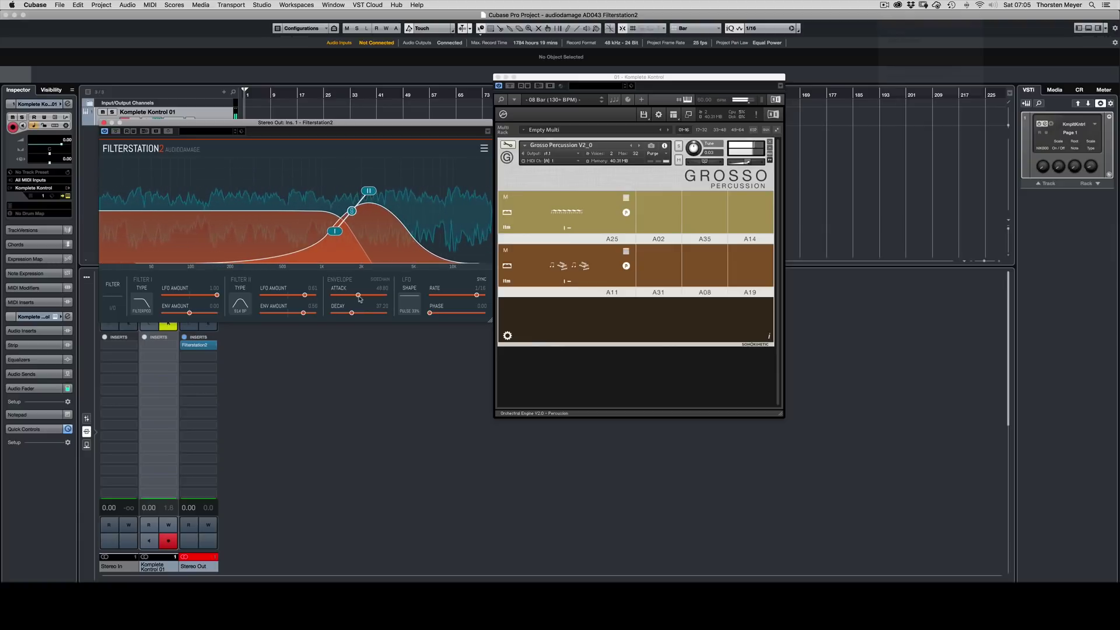
pyautogui.click(116, 308)
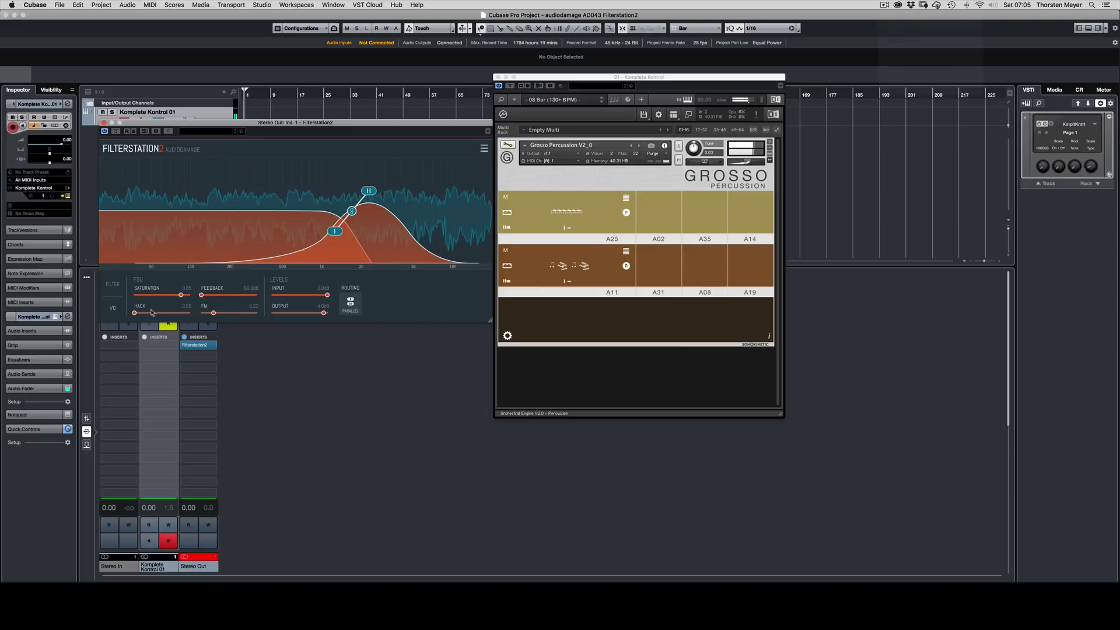
pyautogui.moveTo(140, 314)
pyautogui.mouseDown()
pyautogui.moveTo(128, 315)
pyautogui.moveTo(156, 296)
pyautogui.moveTo(141, 299)
pyautogui.mouseUp()
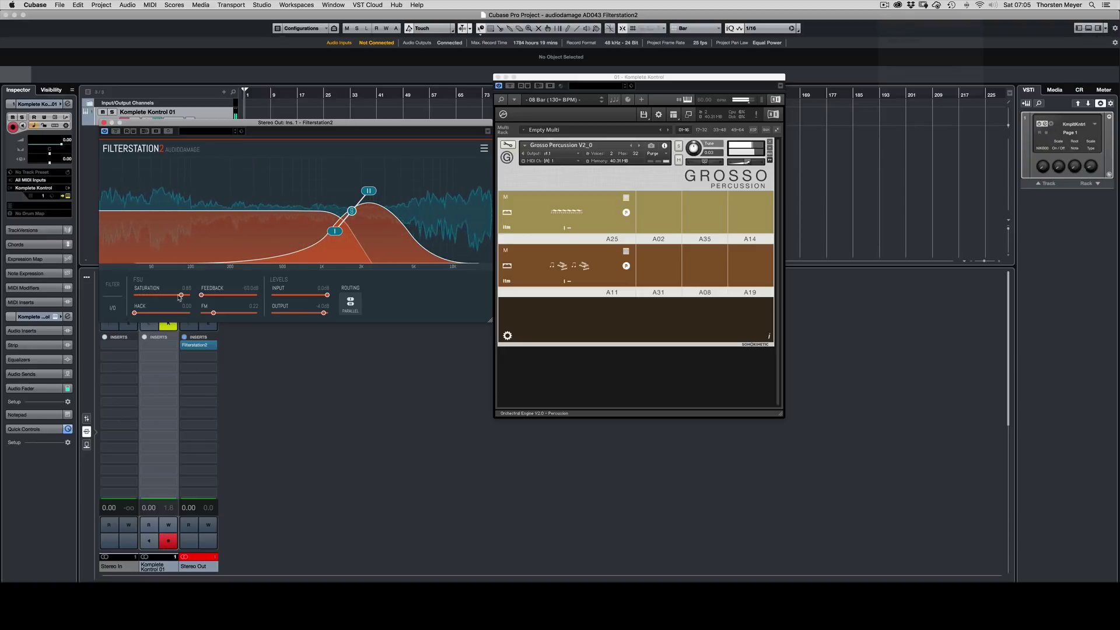
pyautogui.click(113, 285)
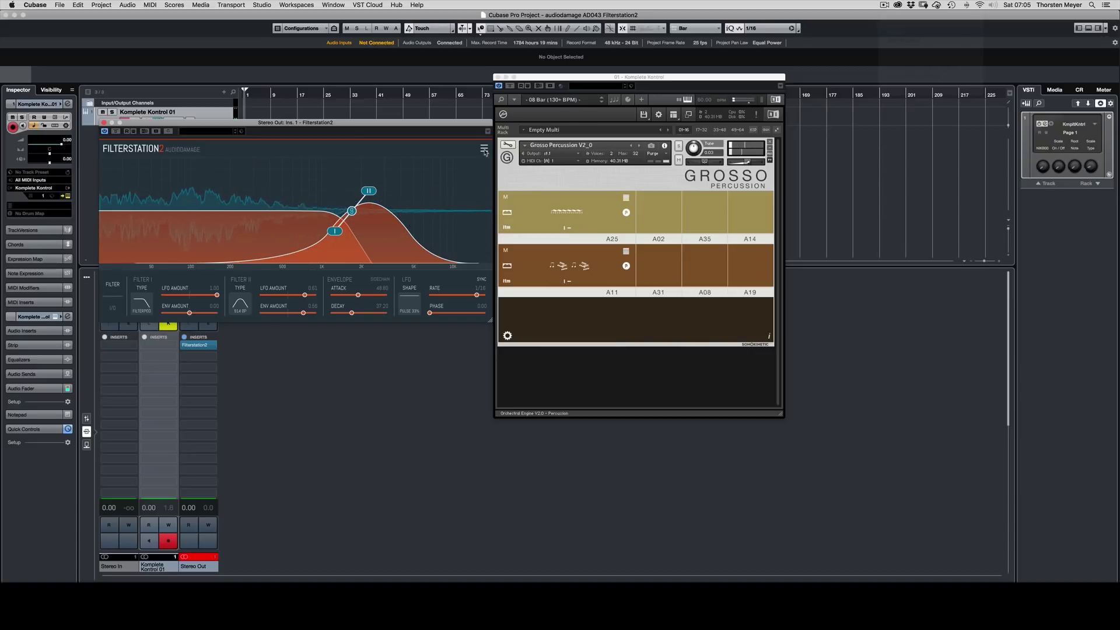
# Load the factory preset "17 - Bomb Dropper" in Filterstation2 and close the preset browser.
pyautogui.click(485, 151)
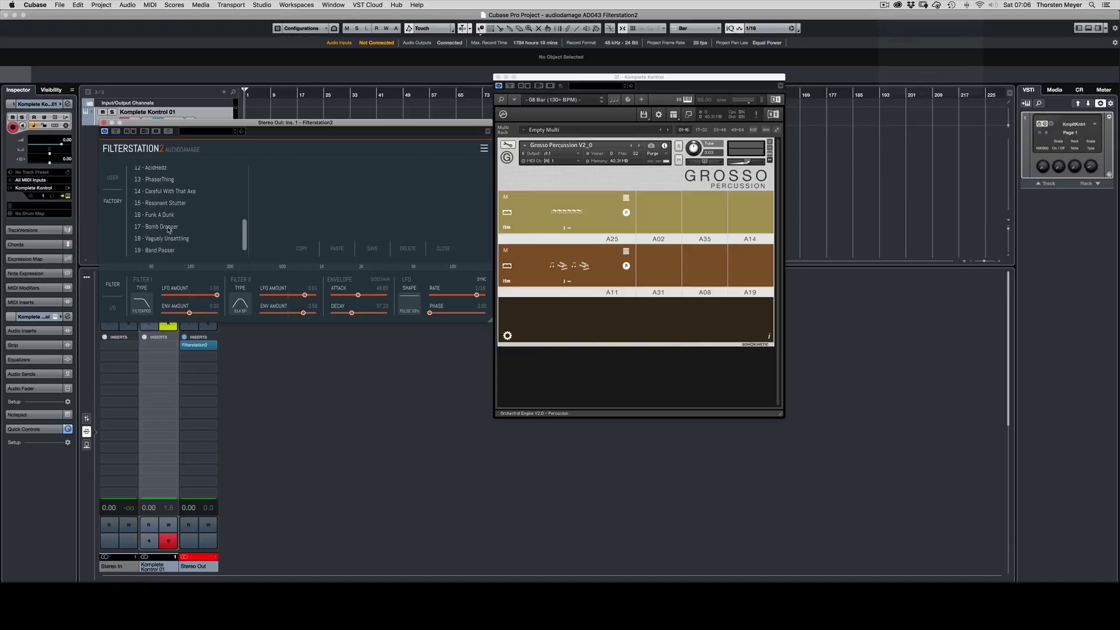
pyautogui.click(168, 229)
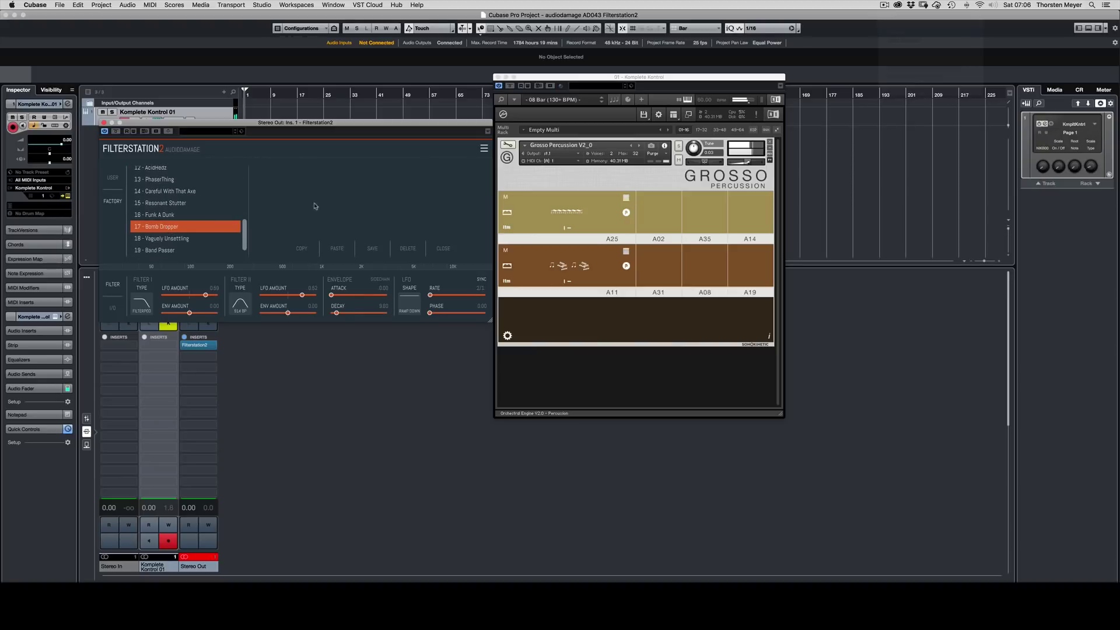
pyautogui.click(484, 150)
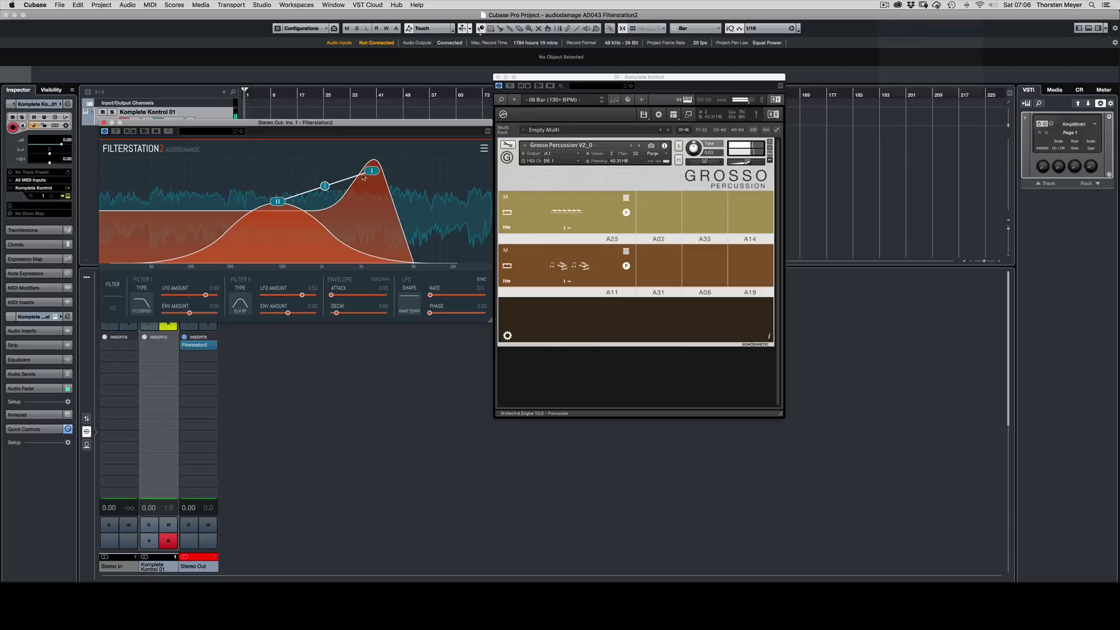
# Move Filter II to a much lower frequency and check the saturation and feedback settings on the I/O page.
pyautogui.moveTo(277, 208); pyautogui.dragTo(203, 209)
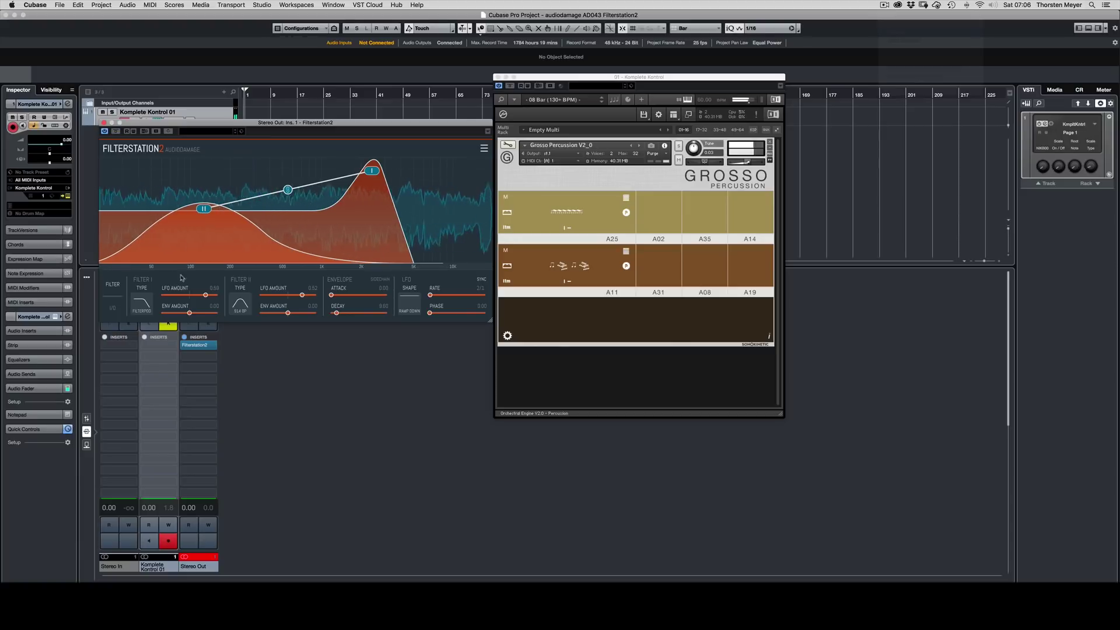
pyautogui.click(115, 307)
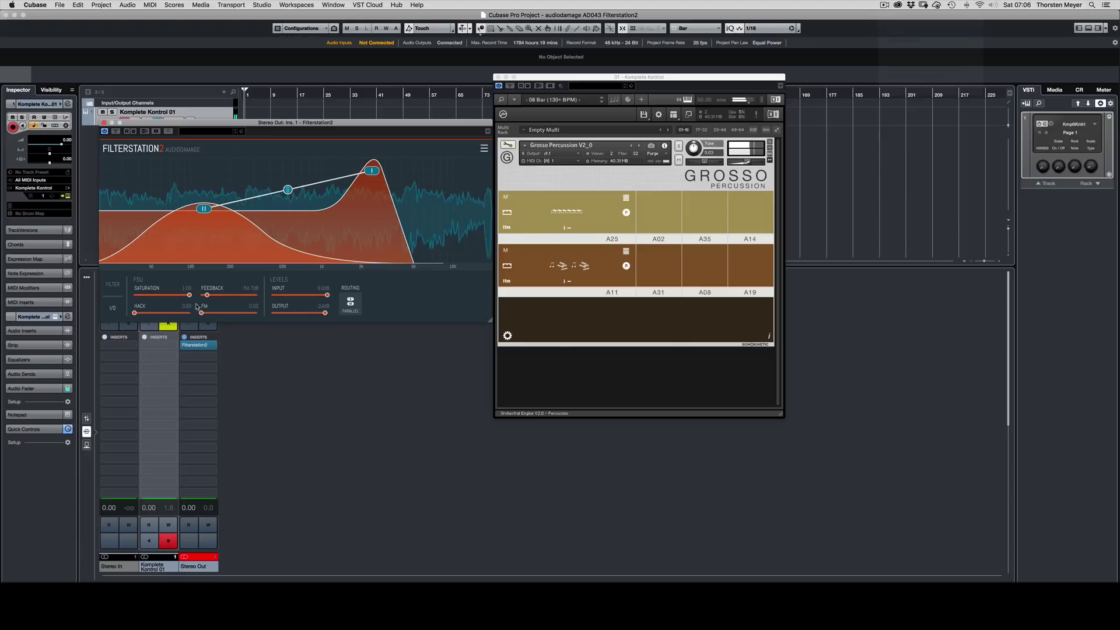
pyautogui.click(113, 285)
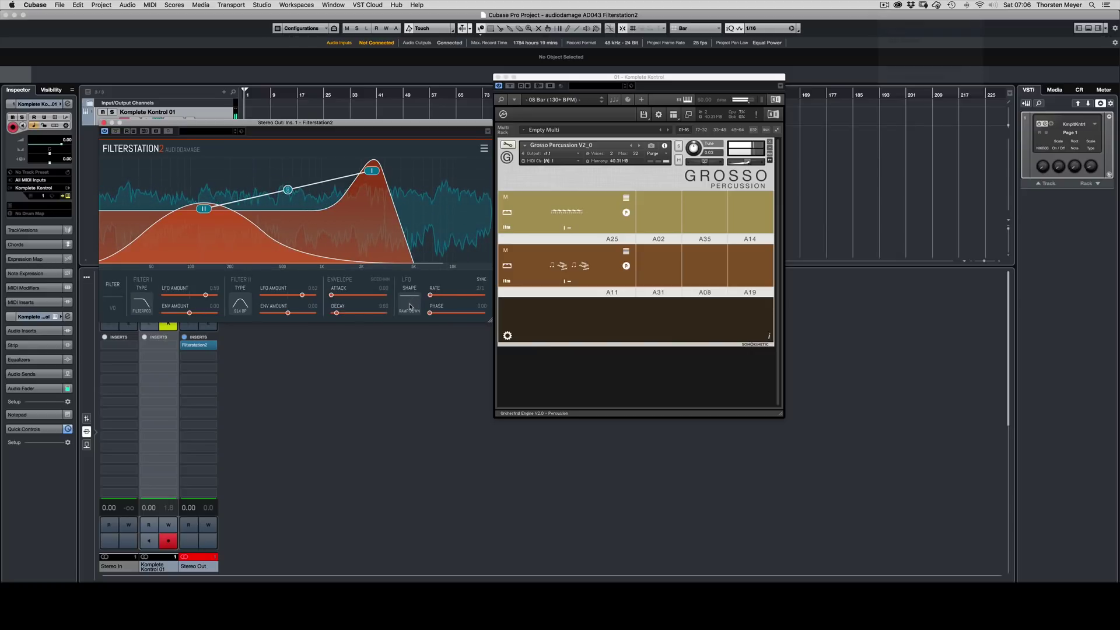
pyautogui.click(604, 240)
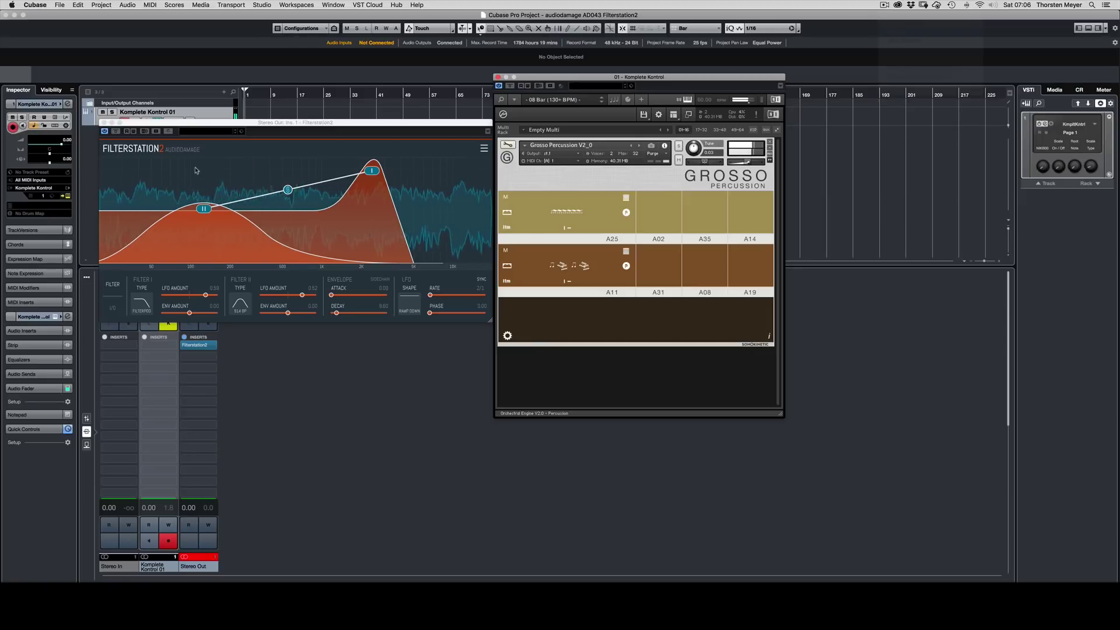
# Set the envelope decay to about 28, the LFO rate to 1/32 and the LFO phase to 27.00.
pyautogui.moveTo(338, 313); pyautogui.dragTo(351, 314)
pyautogui.moveTo(430, 313); pyautogui.dragTo(470, 295)
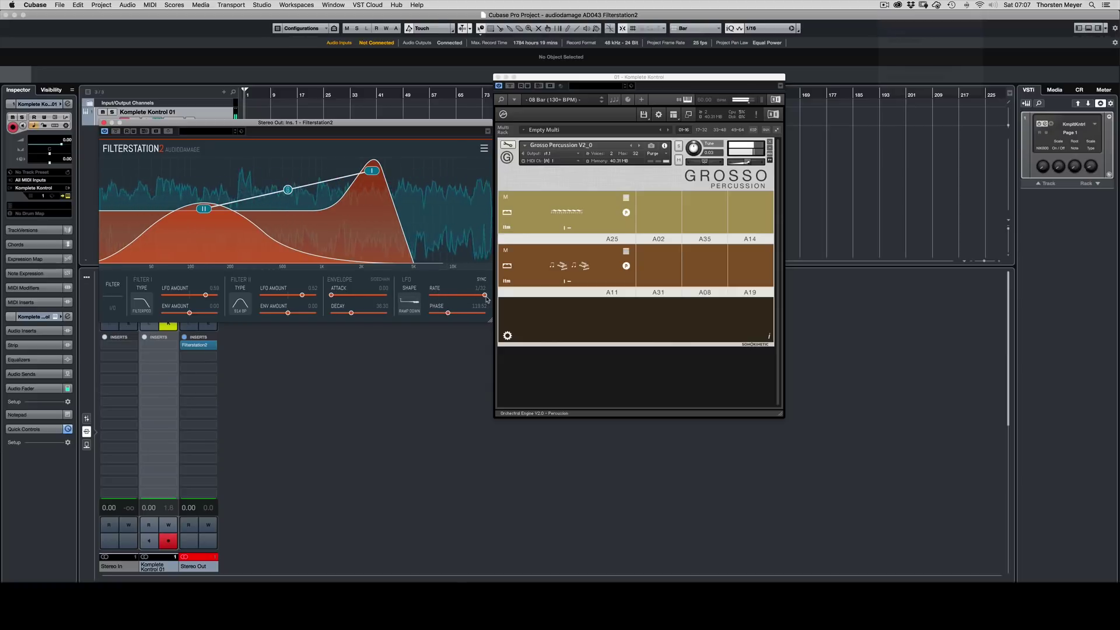
pyautogui.moveTo(448, 314); pyautogui.dragTo(434, 316)
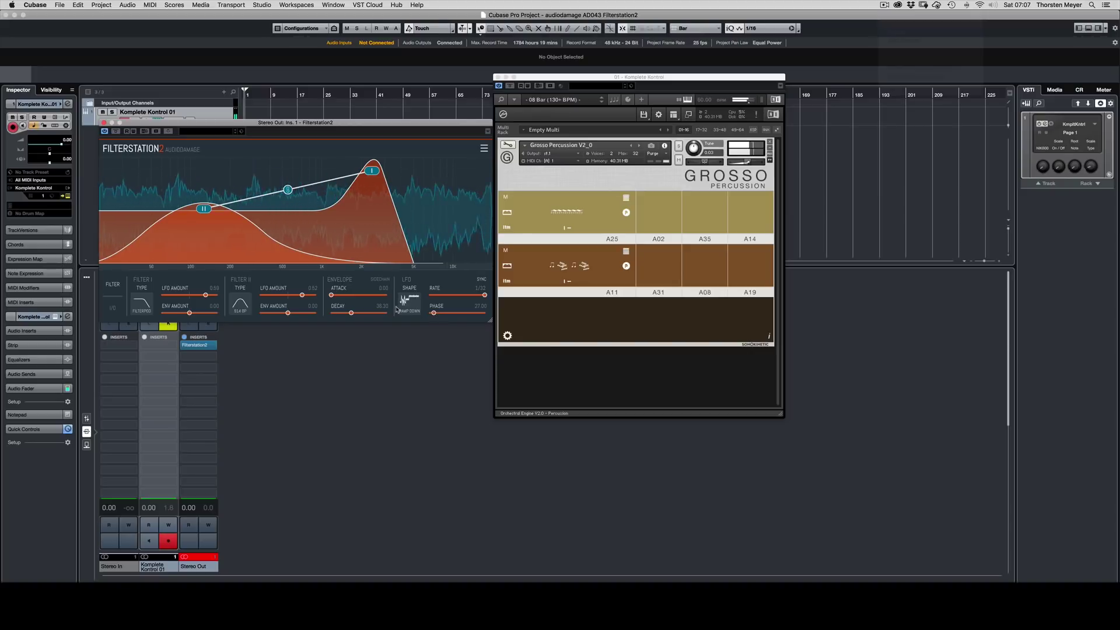
# Change the LFO shape to Pattern 1 and bypass the filter effect.
pyautogui.click(409, 300)
pyautogui.click(276, 230)
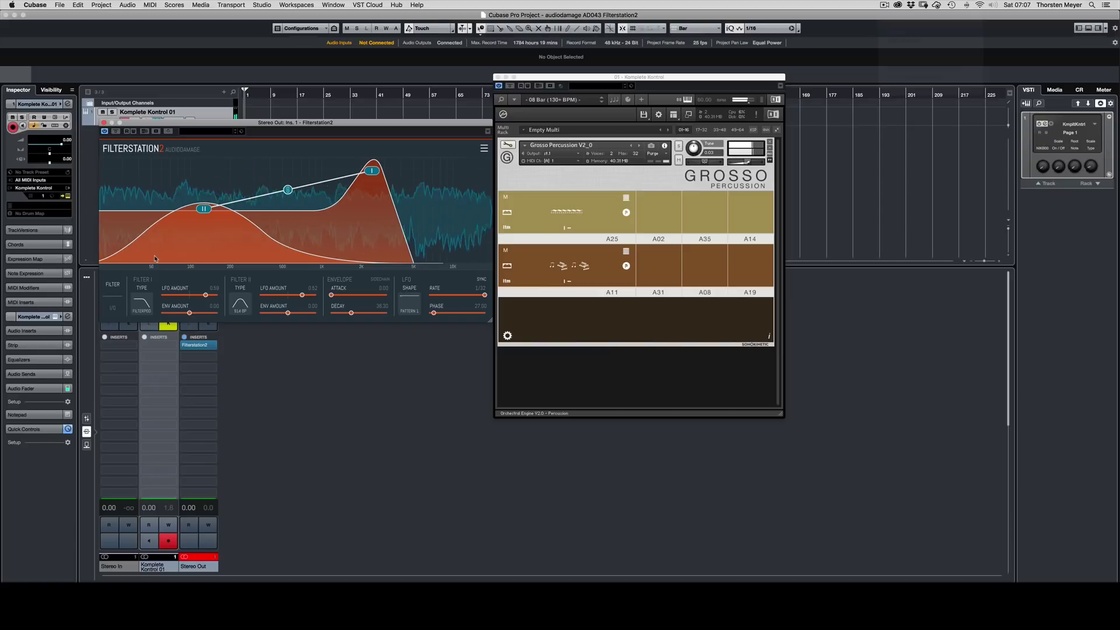
pyautogui.click(115, 131)
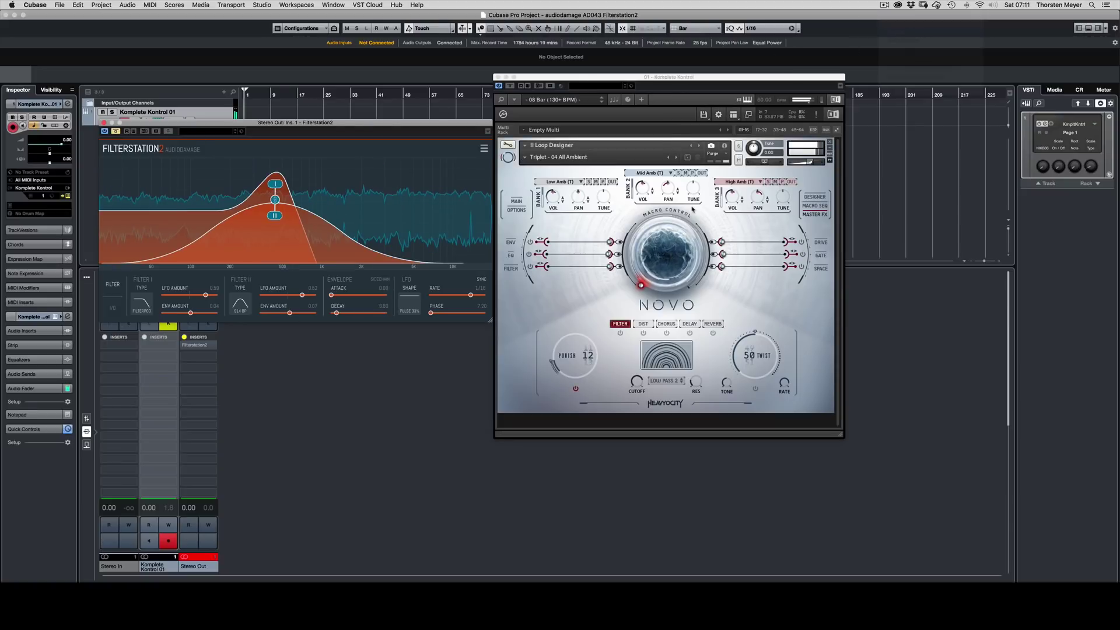
# Turn up NOVO's central macro control and take the filter effect out of bypass.
pyautogui.moveTo(652, 258); pyautogui.dragTo(653, 239)
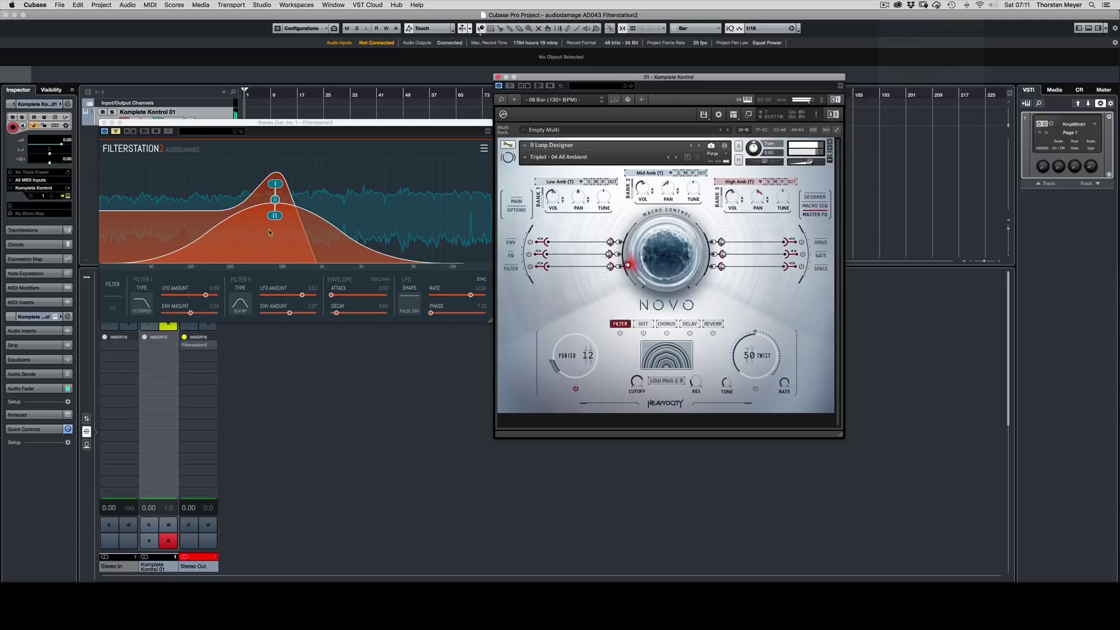
pyautogui.click(115, 133)
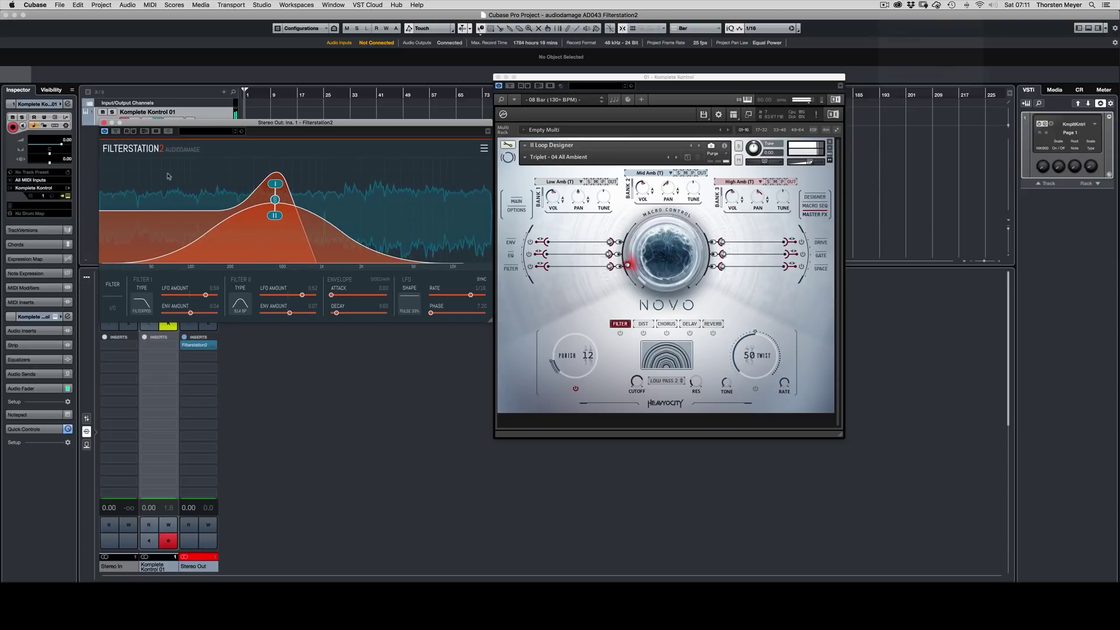
# Audition the Triangle and Pattern 2 LFO shapes on the NOVO loop.
pyautogui.click(409, 301)
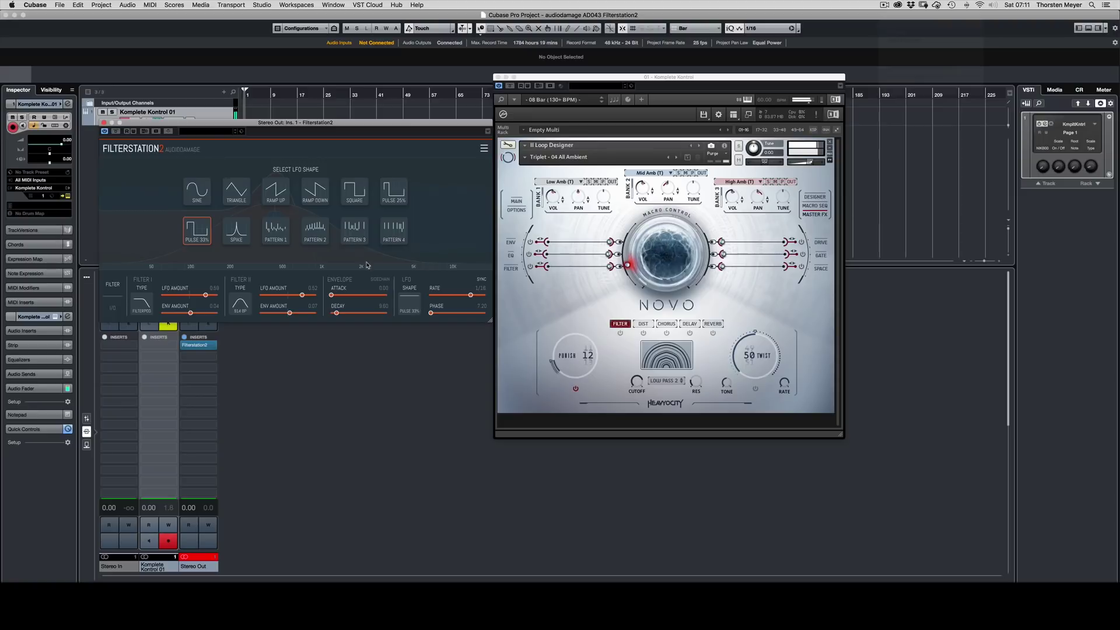
pyautogui.click(237, 193)
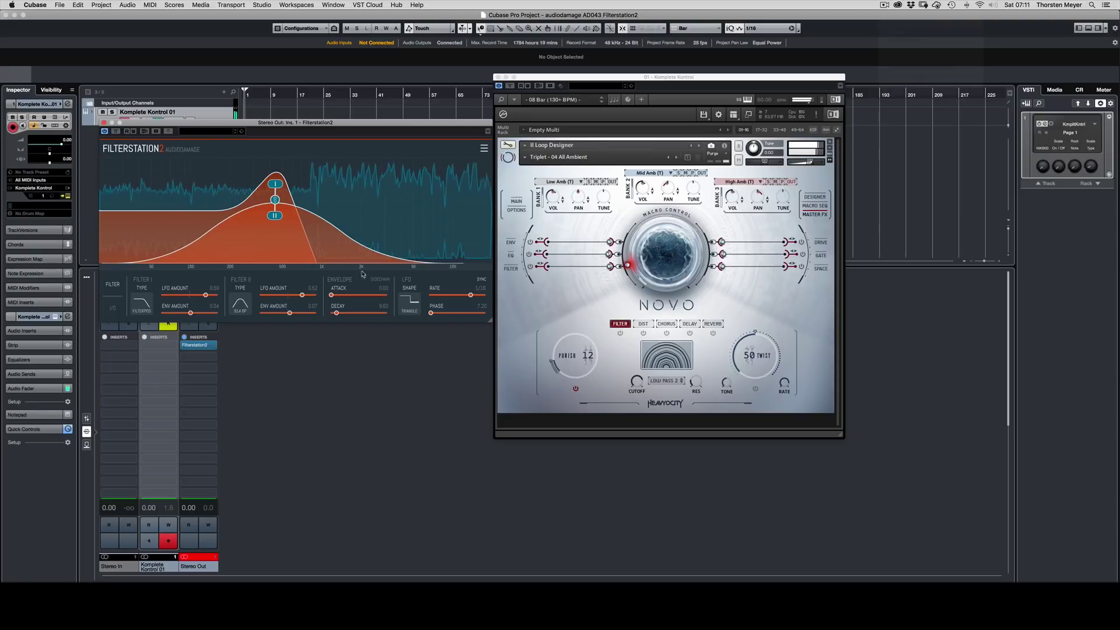
pyautogui.click(409, 301)
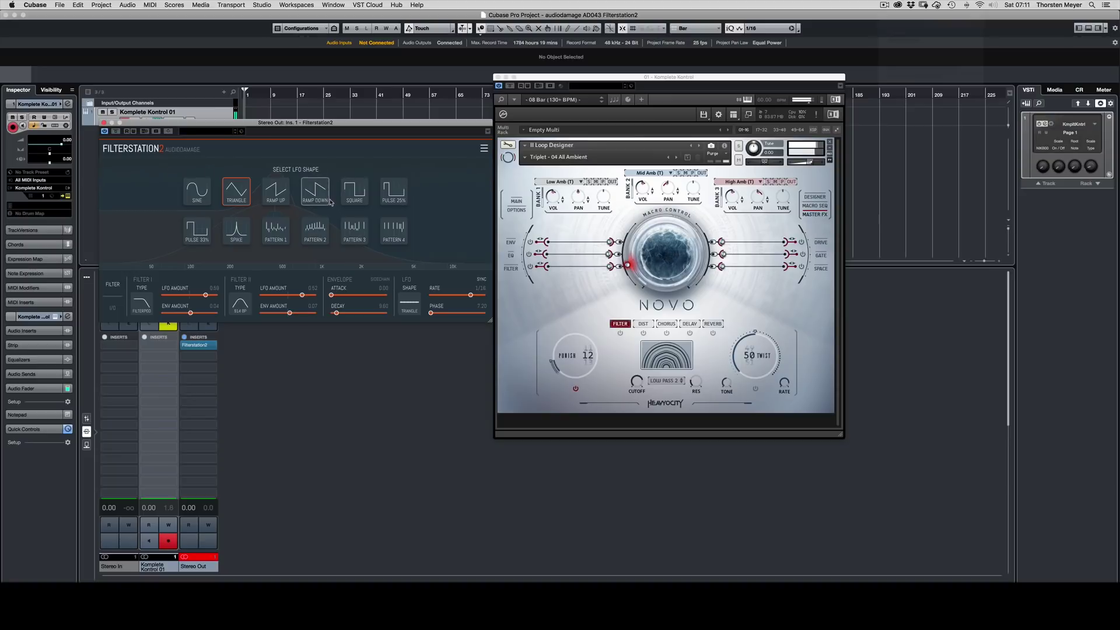
pyautogui.click(316, 231)
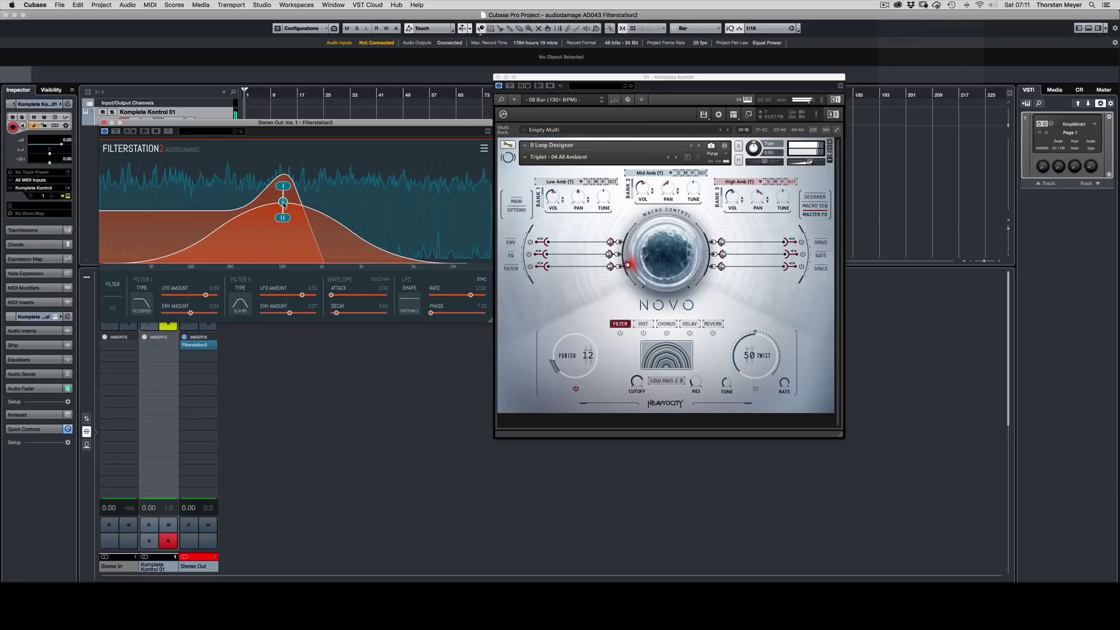
# Set the LFO shape to Pattern 4 and lower the LFO phase.
pyautogui.click(415, 303)
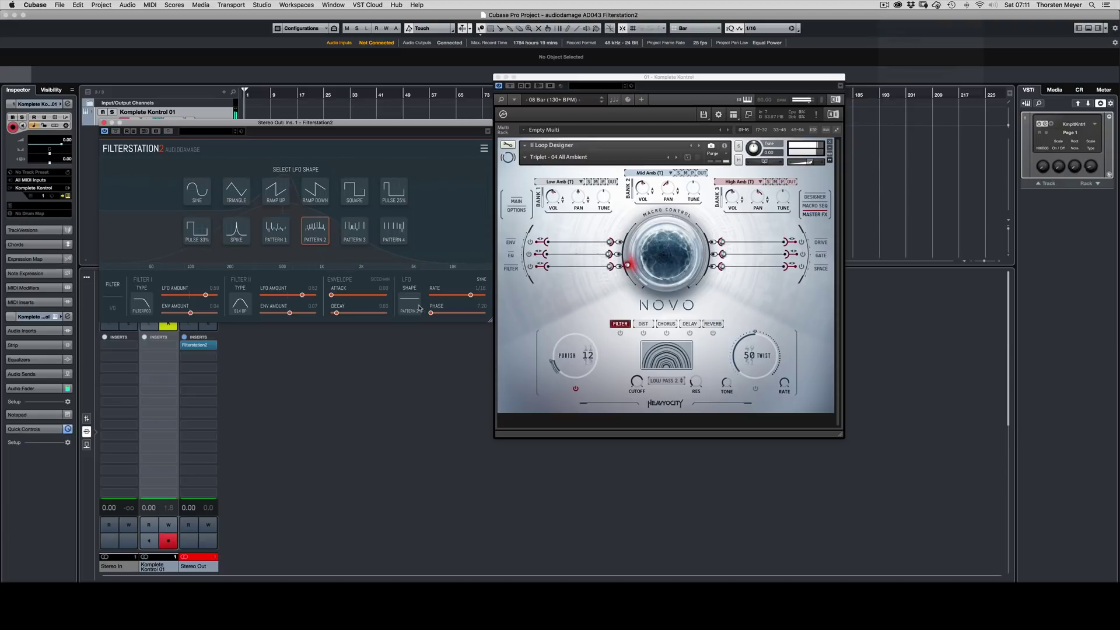
pyautogui.click(391, 229)
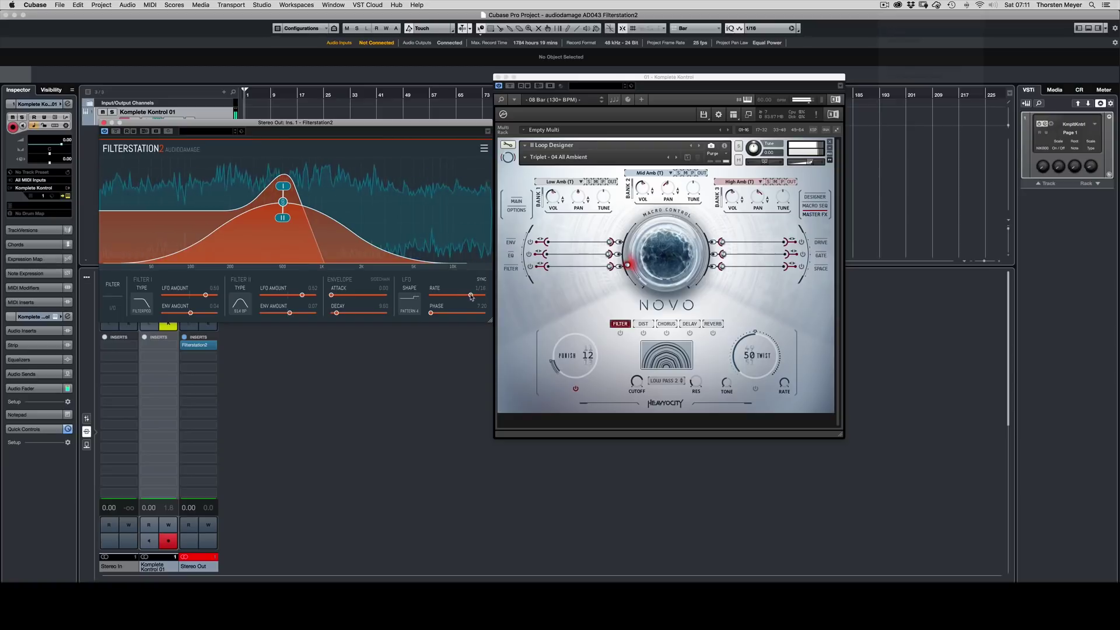
pyautogui.moveTo(436, 310); pyautogui.dragTo(400, 316)
# Reduce the feedback amount in Filterstation2's I/O settings.
pyautogui.click(112, 307)
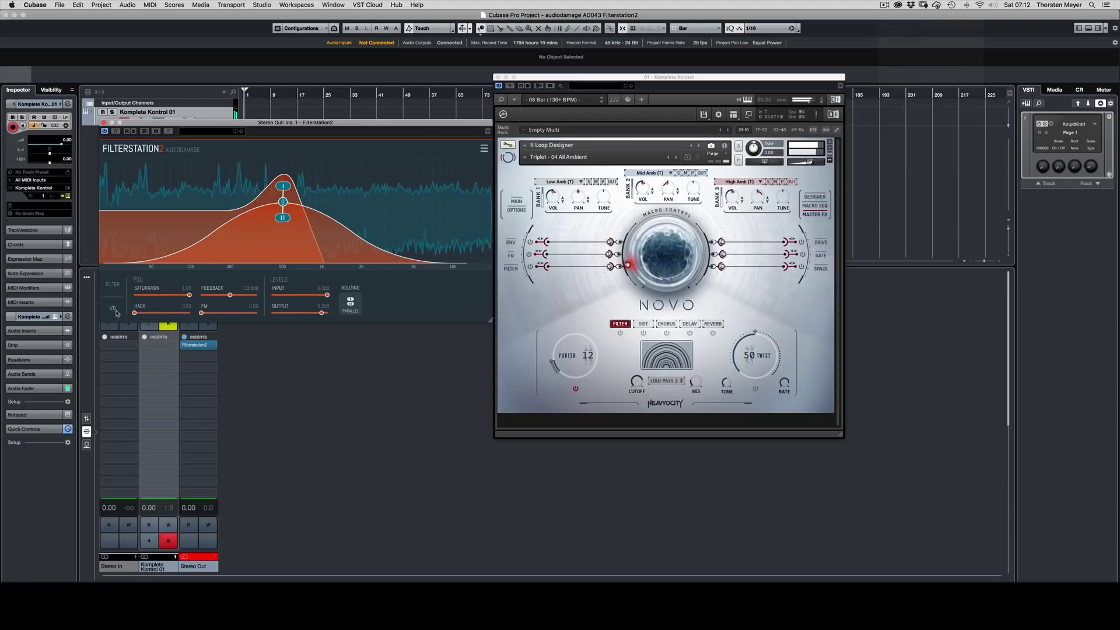
pyautogui.moveTo(230, 295); pyautogui.dragTo(163, 297)
# Toggle the filter effect's bypass to compare the dry and filtered sound.
pyautogui.click(115, 131)
pyautogui.click(116, 132)
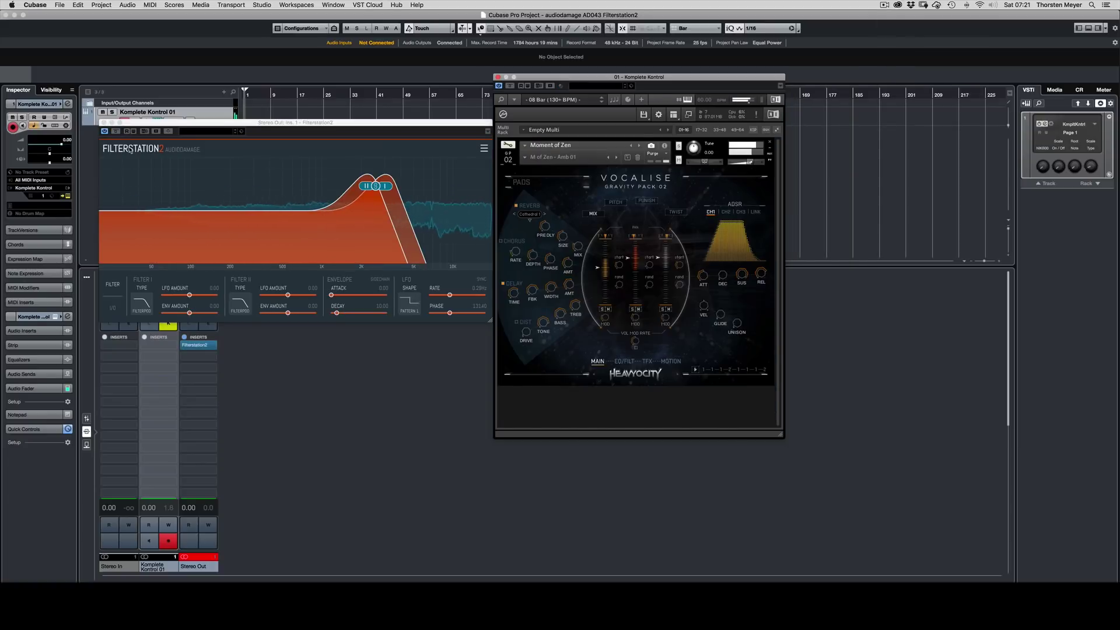
pyautogui.click(116, 131)
pyautogui.click(116, 132)
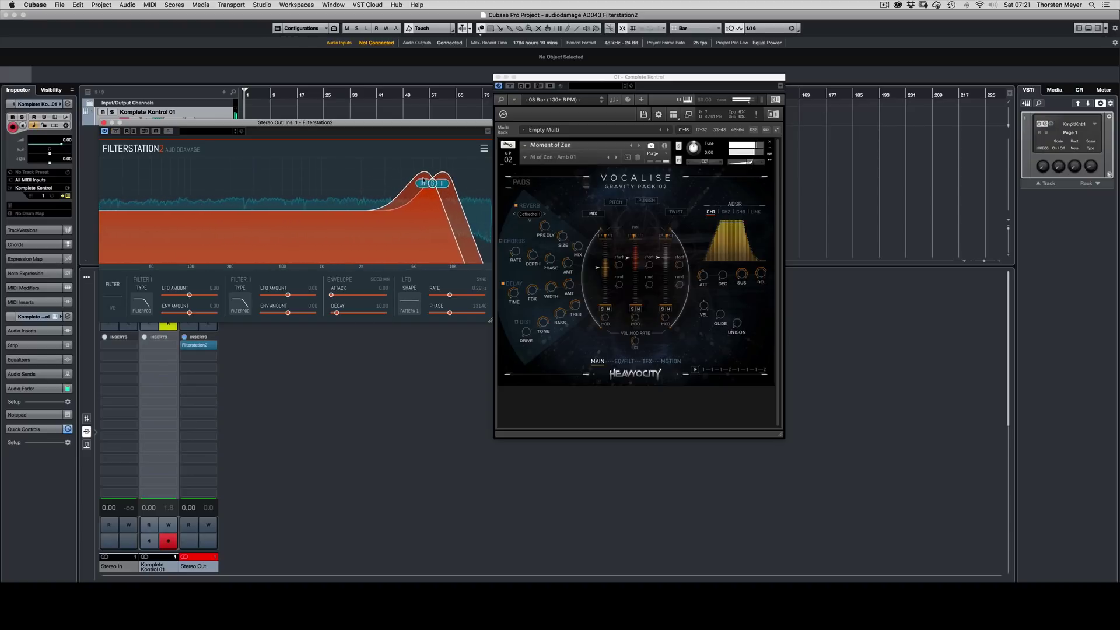
# Lower both filters' cutoffs on the Moment of Zen pad, placing Filter I above Filter II with much lower resonance.
pyautogui.moveTo(346, 176)
pyautogui.mouseDown()
pyautogui.moveTo(196, 196)
pyautogui.moveTo(333, 187)
pyautogui.mouseUp()
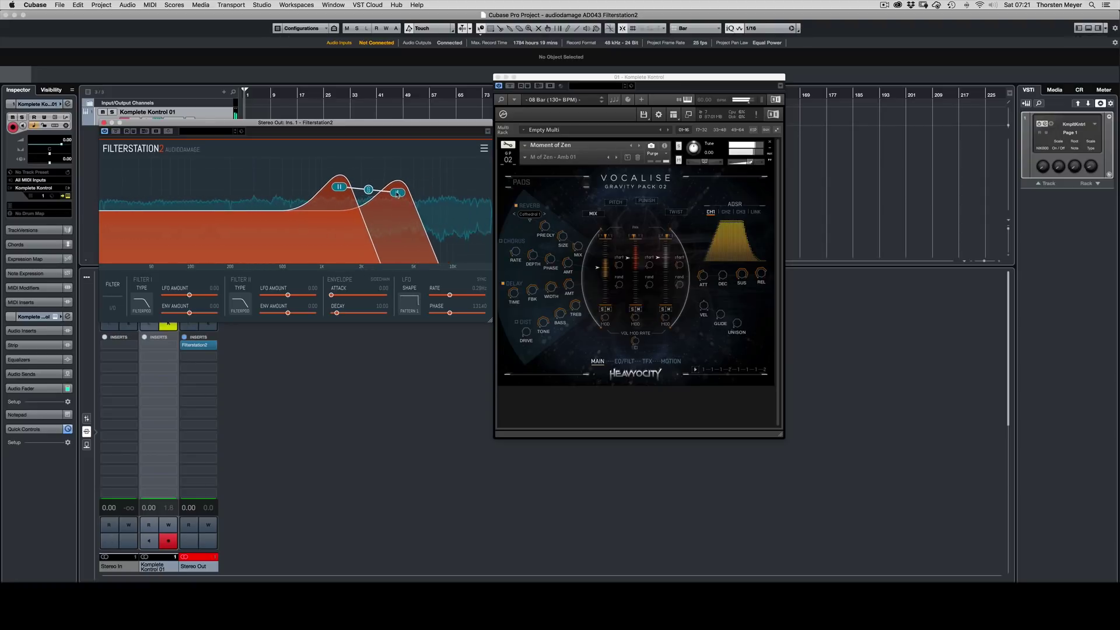
pyautogui.moveTo(352, 178); pyautogui.dragTo(331, 205)
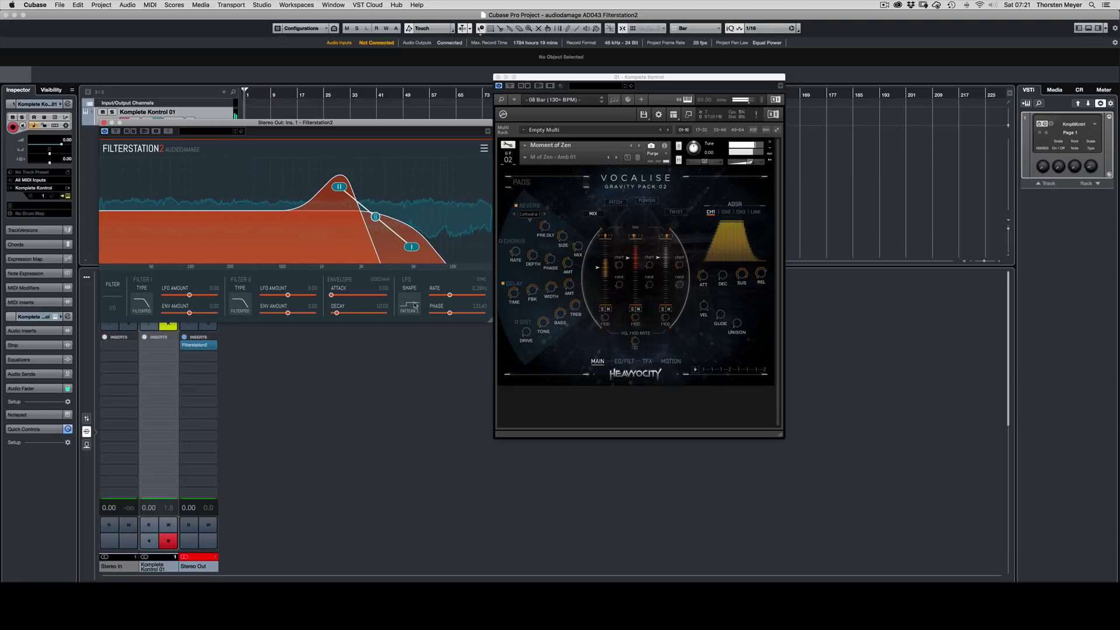
# Raise the LFO phase and rate, trying the Pattern 2 shape before choosing Sine.
pyautogui.moveTo(447, 309); pyautogui.dragTo(465, 316)
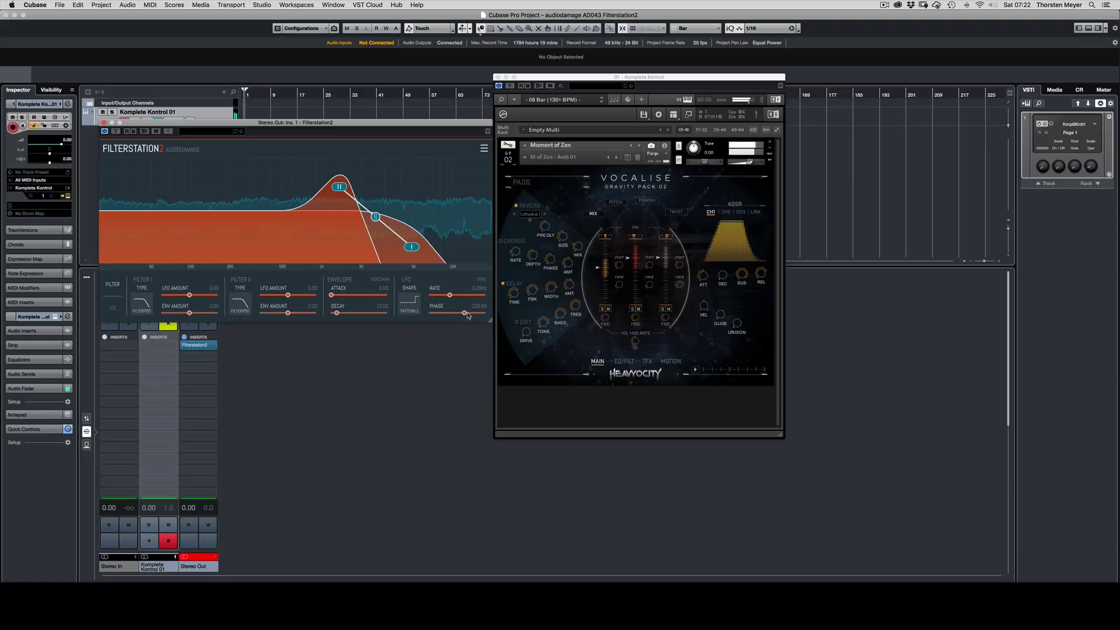
pyautogui.click(410, 299)
pyautogui.click(315, 238)
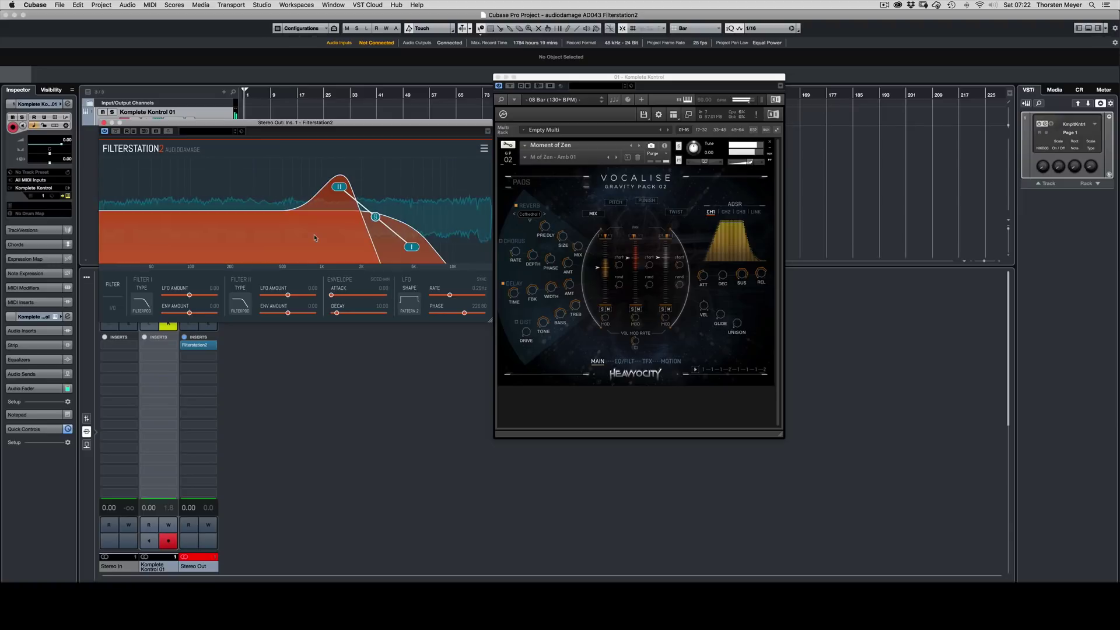
pyautogui.click(407, 304)
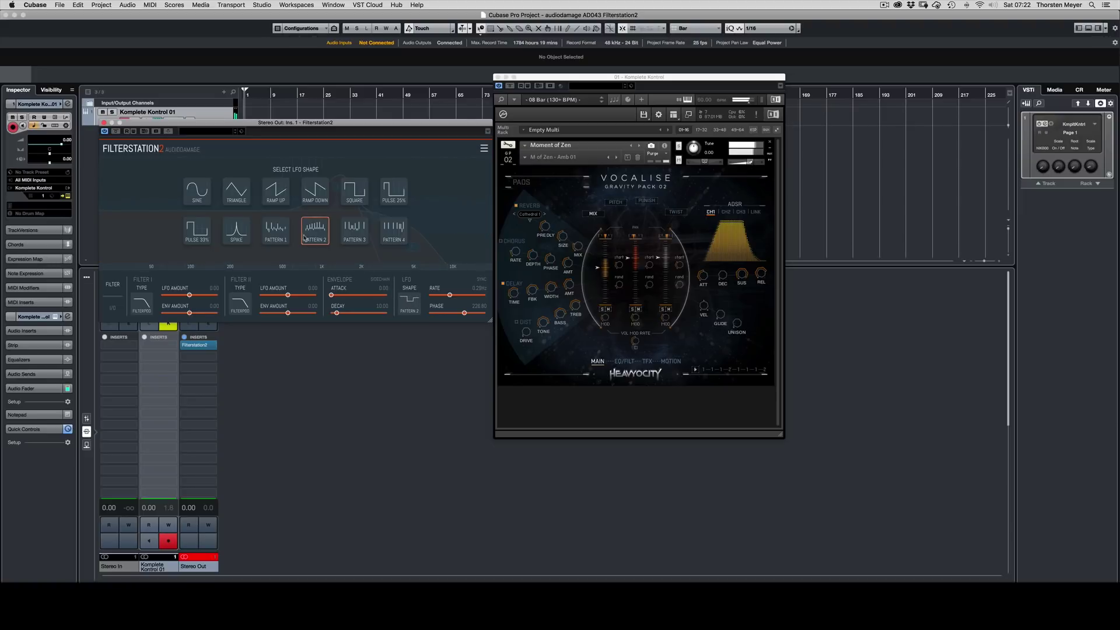
pyautogui.click(197, 191)
pyautogui.moveTo(450, 295); pyautogui.dragTo(460, 297)
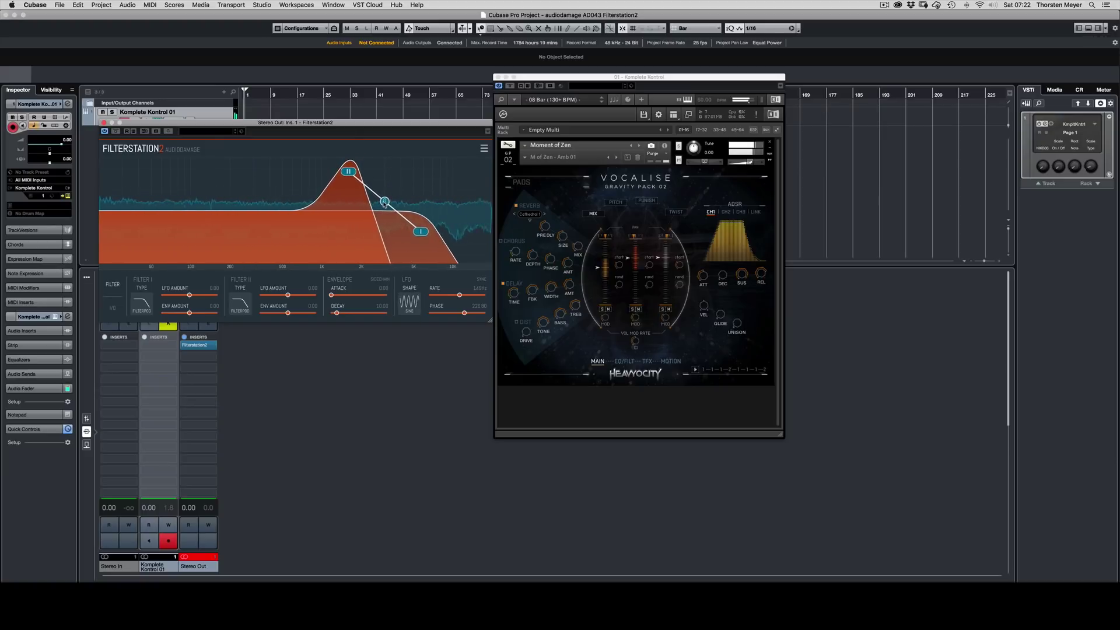
# Switch the filter effect back on for Nature & Weather and readjust the linked filters, raising Filter I's resonance.
pyautogui.moveTo(381, 208); pyautogui.dragTo(380, 214)
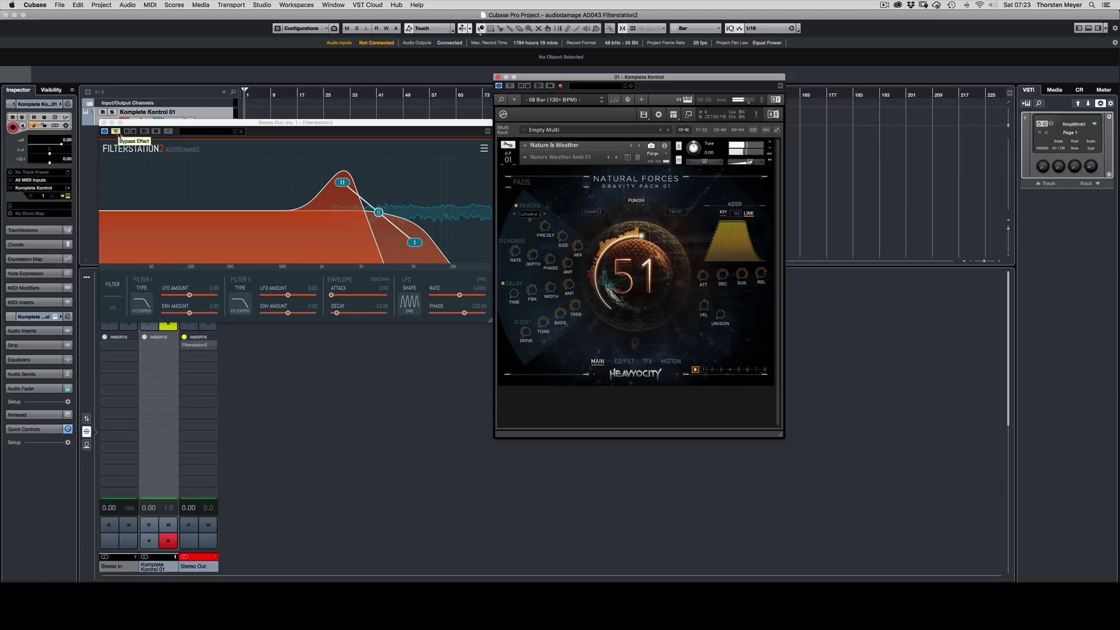
pyautogui.click(270, 185)
pyautogui.moveTo(380, 214); pyautogui.dragTo(419, 187)
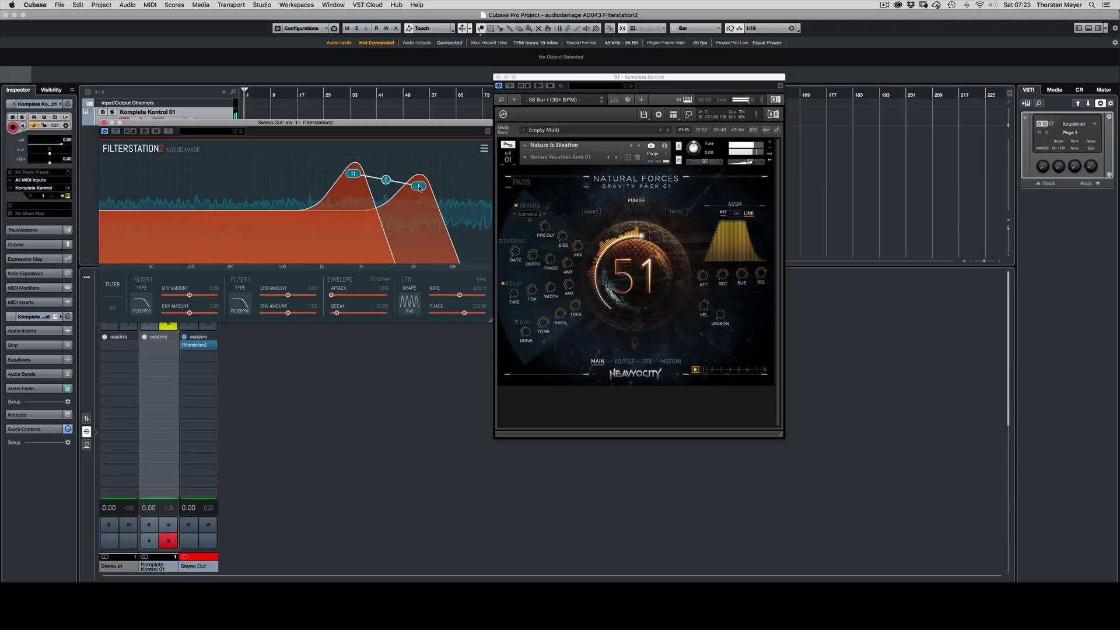
# Set the LFO shape to Pattern 4, raise the LFO rate and lower the LFO phase.
pyautogui.click(415, 310)
pyautogui.click(402, 231)
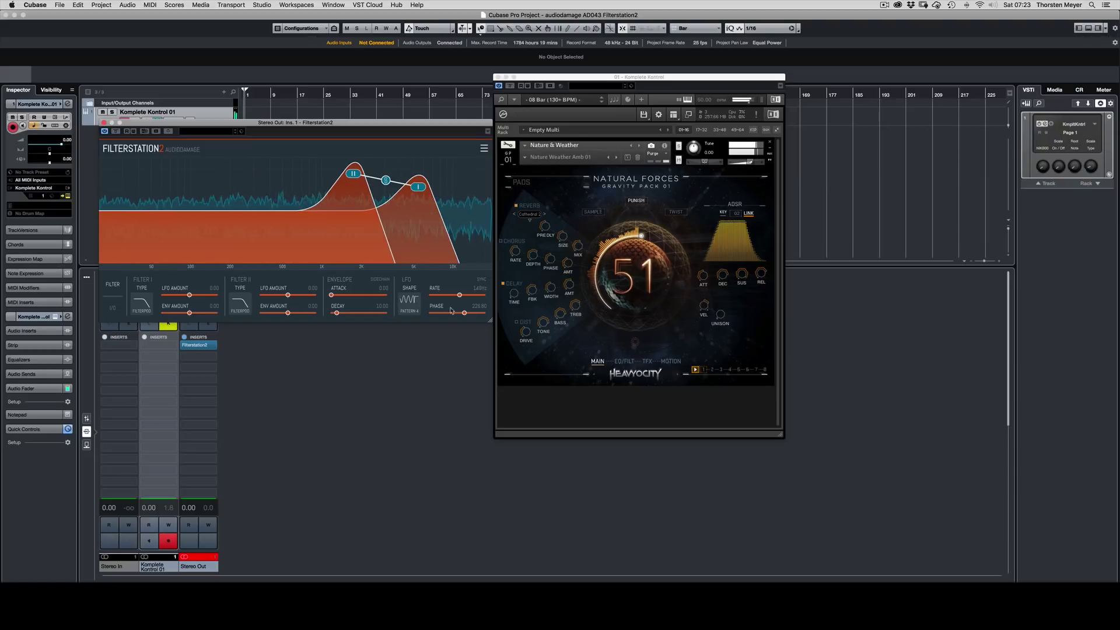
pyautogui.moveTo(459, 294); pyautogui.dragTo(454, 317)
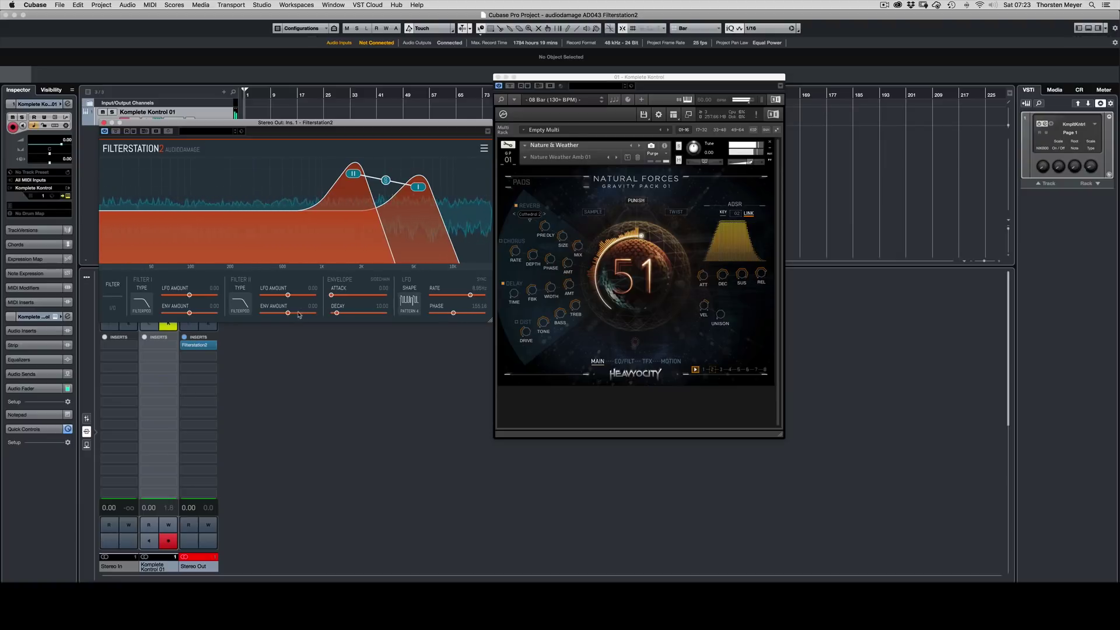
# Set the LFO amount to about 0.38 for Filter II and about -0.12 for Filter I.
pyautogui.moveTo(288, 295); pyautogui.dragTo(303, 295)
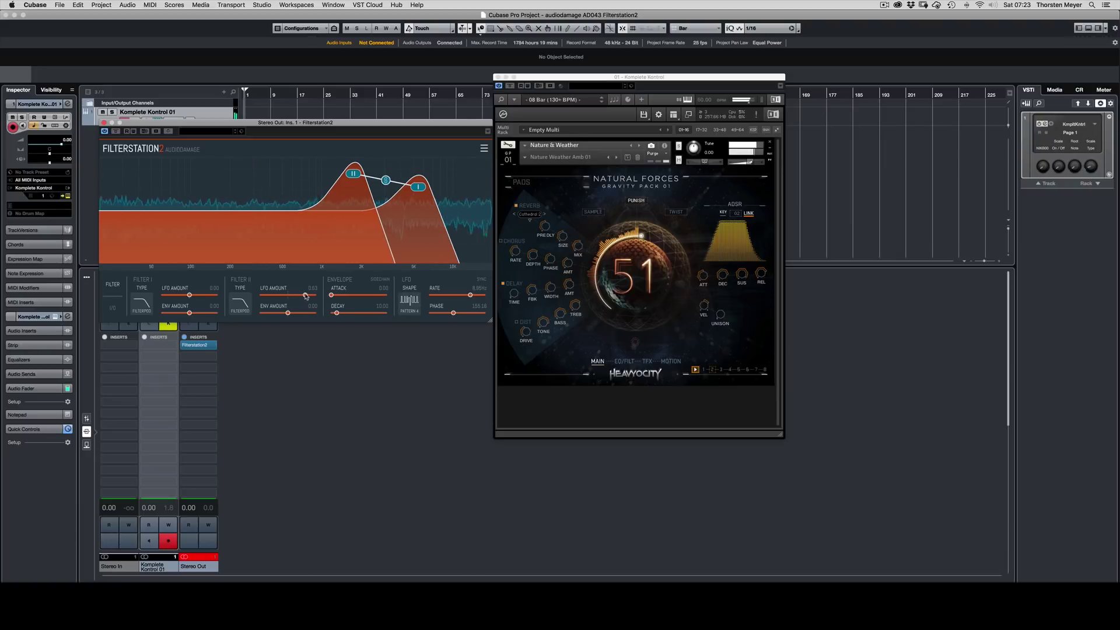
pyautogui.moveTo(190, 296)
pyautogui.mouseDown()
pyautogui.moveTo(177, 295)
pyautogui.moveTo(191, 297)
pyautogui.mouseUp()
pyautogui.moveTo(303, 297); pyautogui.dragTo(299, 298)
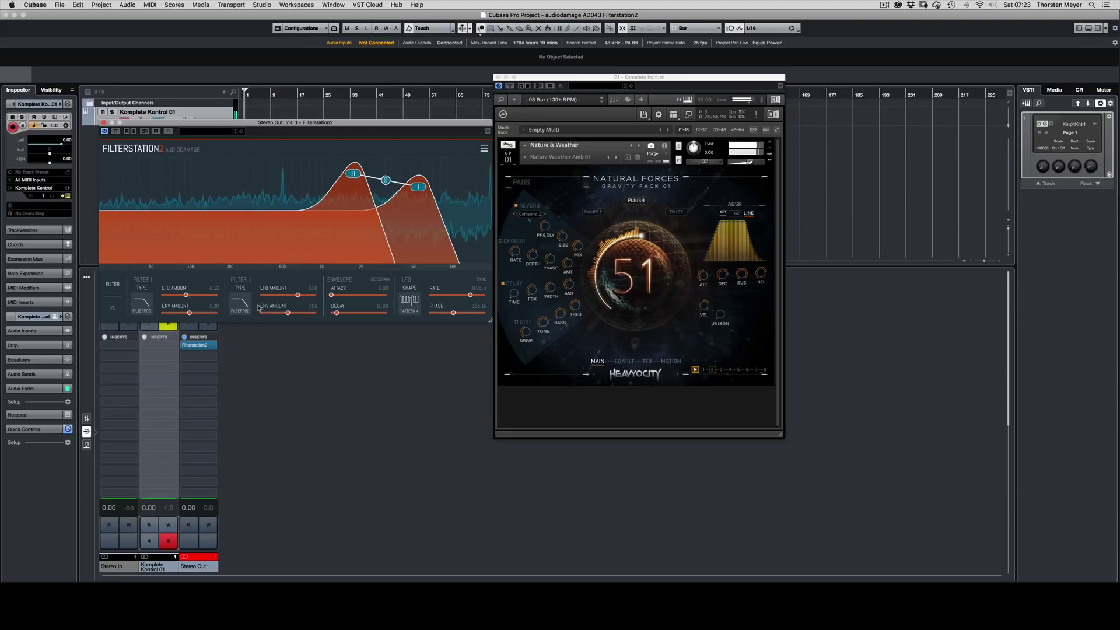
# In the I/O settings, raise the saturation to about 0.77 and set the routing to Series.
pyautogui.click(116, 307)
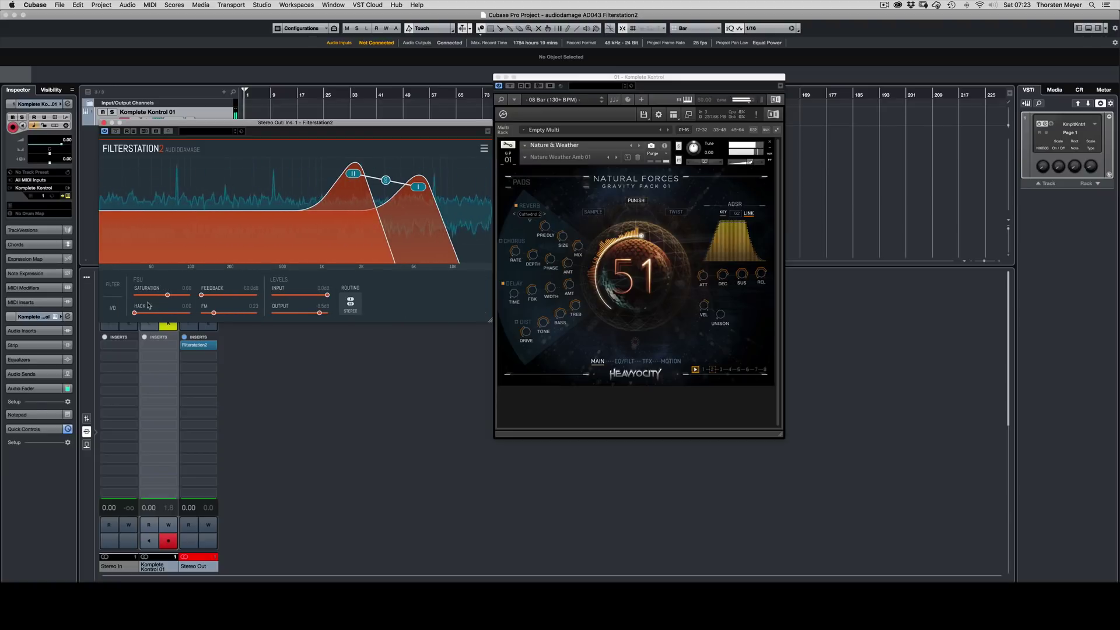
pyautogui.moveTo(168, 296); pyautogui.dragTo(178, 296)
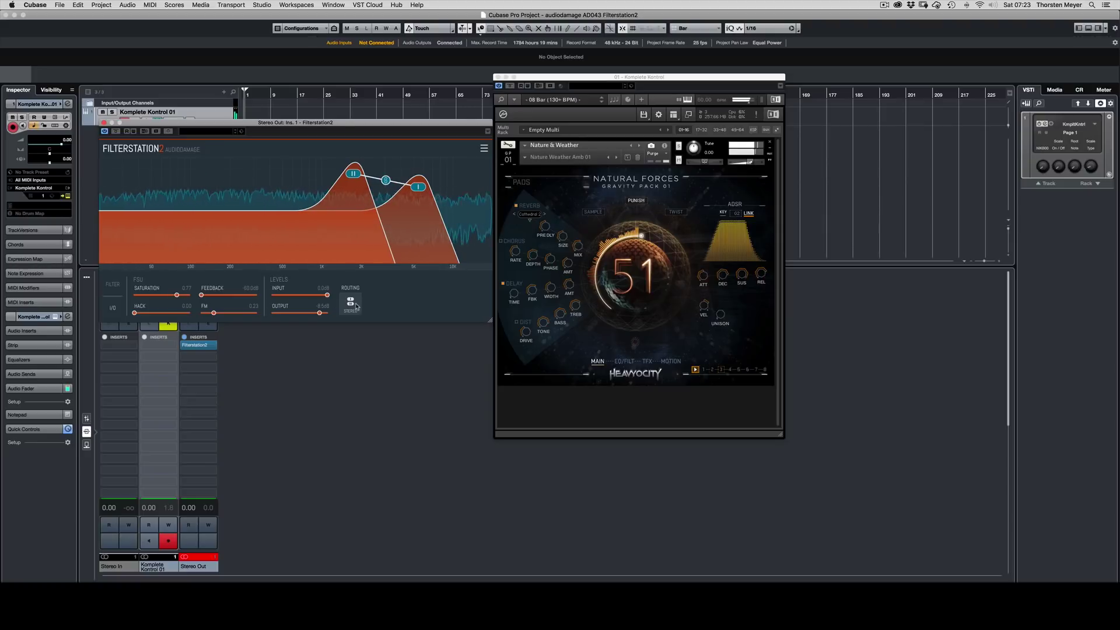
pyautogui.click(352, 303)
pyautogui.click(266, 197)
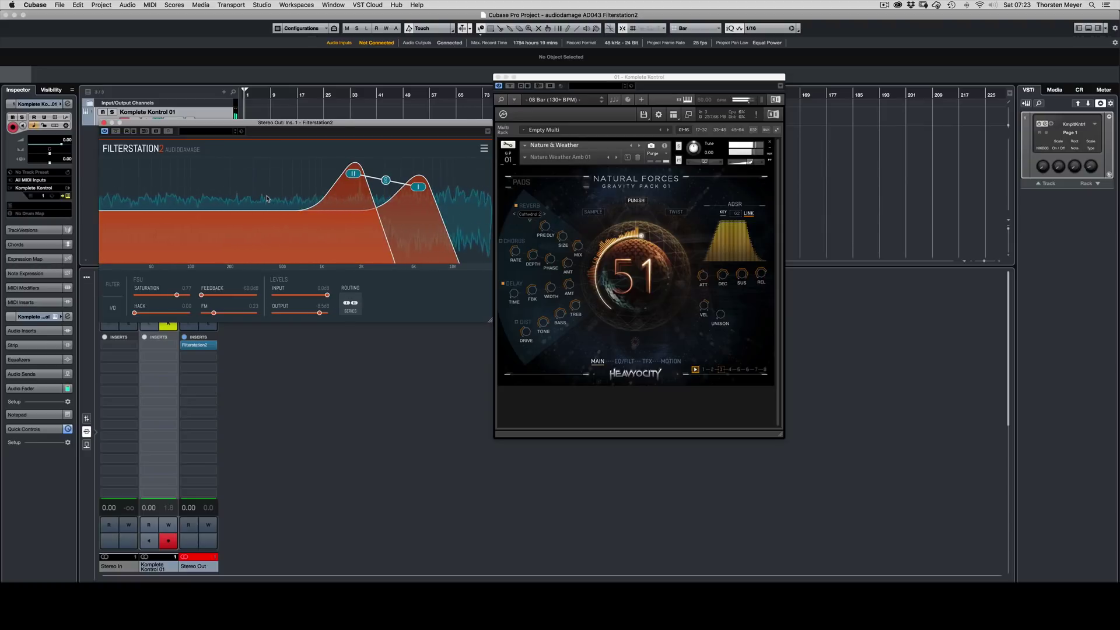
# Nudge both linked filters down, lower the input level to about -7.2 dB and bypass the effect for comparison.
pyautogui.moveTo(386, 181); pyautogui.dragTo(384, 186)
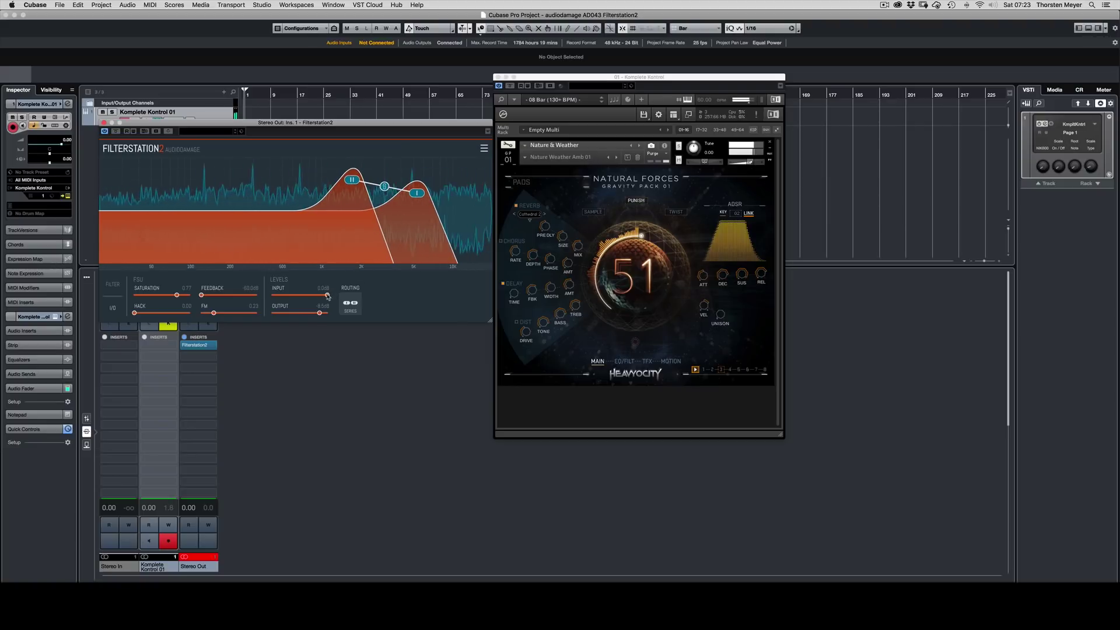
pyautogui.moveTo(329, 296); pyautogui.dragTo(319, 297)
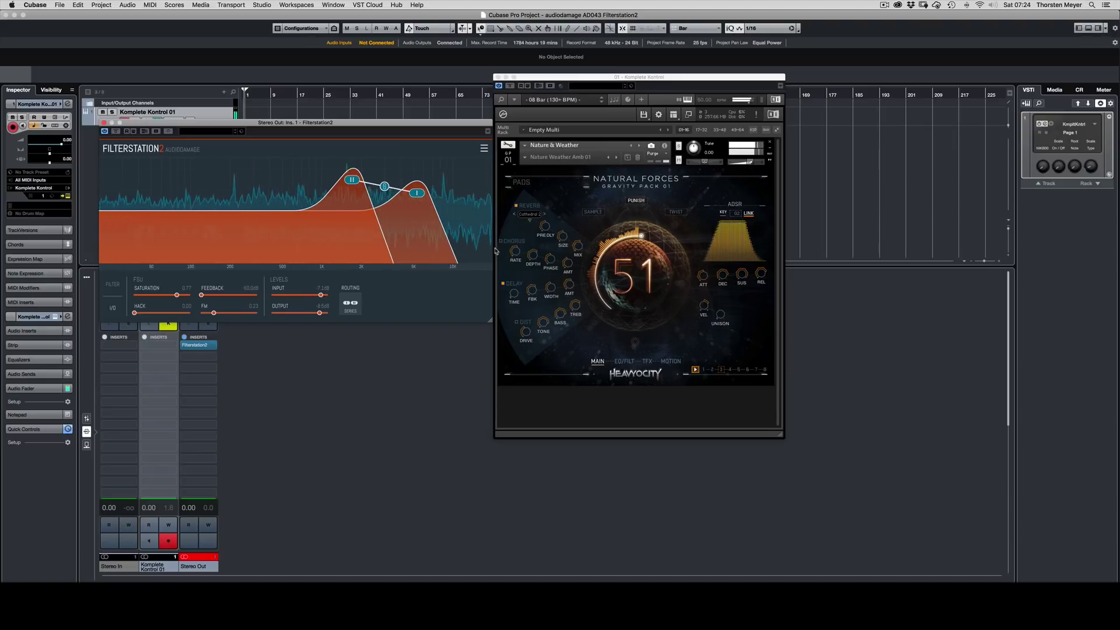
pyautogui.click(116, 132)
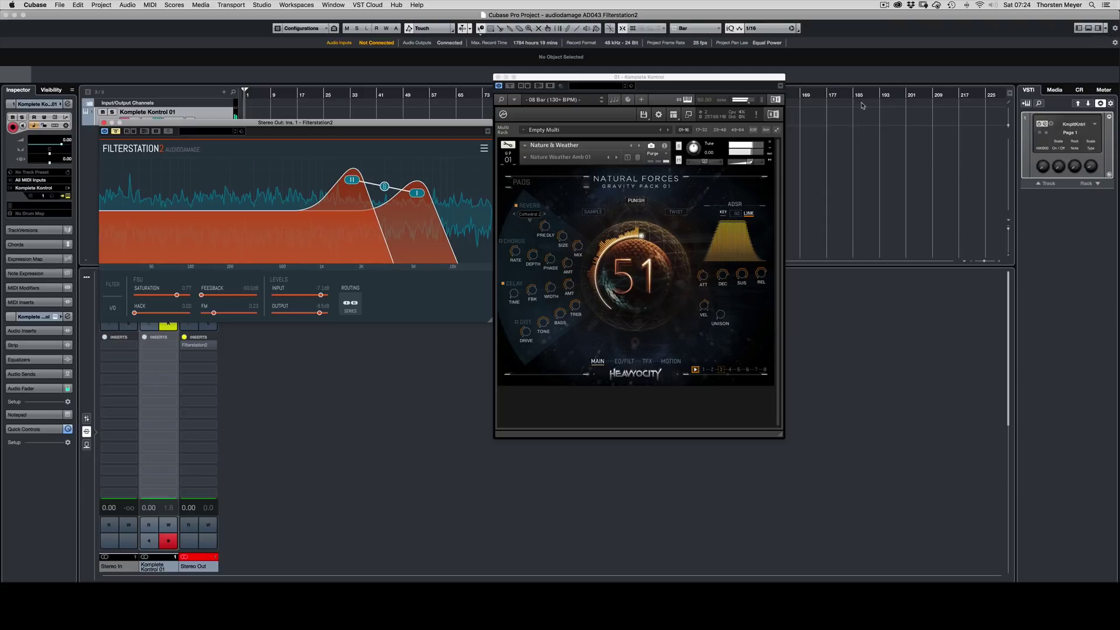
pyautogui.click(886, 5)
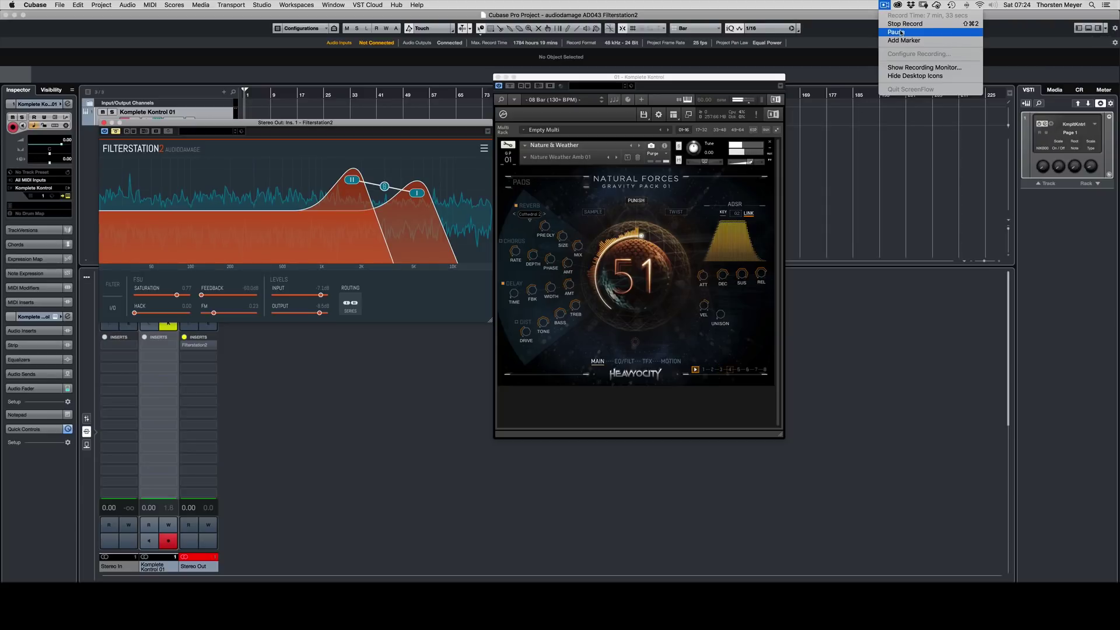
pyautogui.click(902, 33)
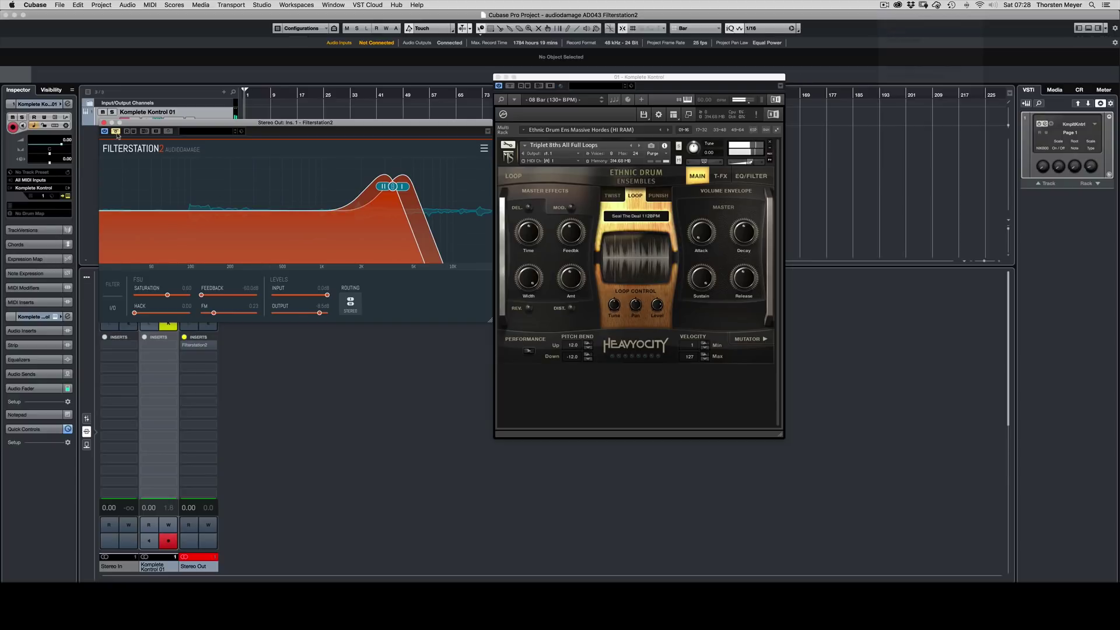
# Switch the filter effect back on for the Ethnic Drum loop and shift both filter cutoffs slightly higher.
pyautogui.click(140, 137)
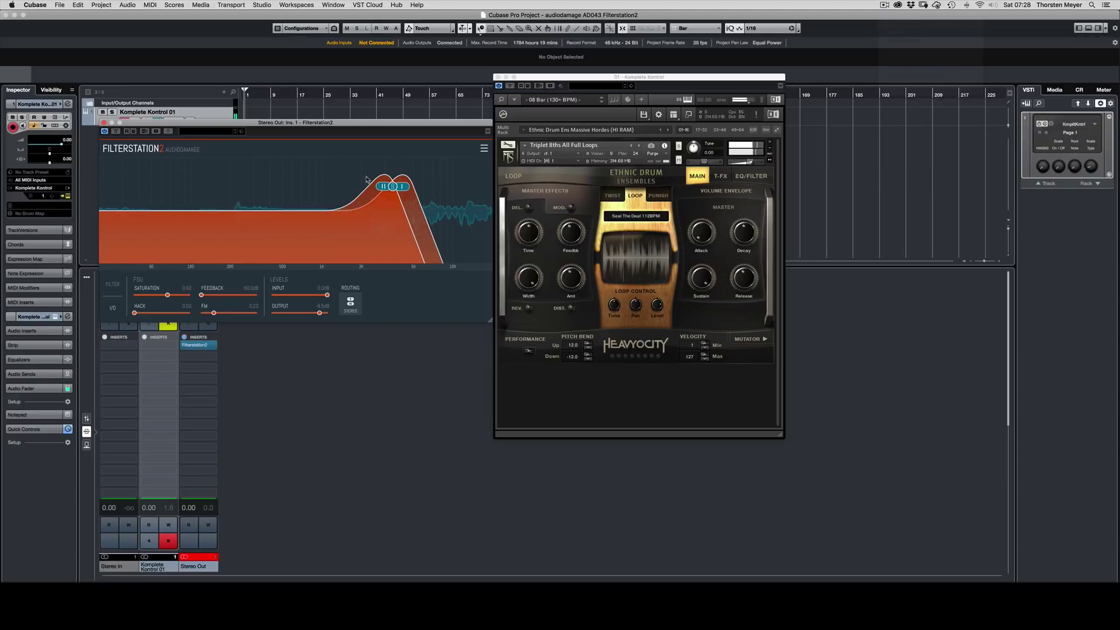
pyautogui.moveTo(392, 187)
pyautogui.mouseDown()
pyautogui.moveTo(369, 189)
pyautogui.moveTo(401, 192)
pyautogui.mouseUp()
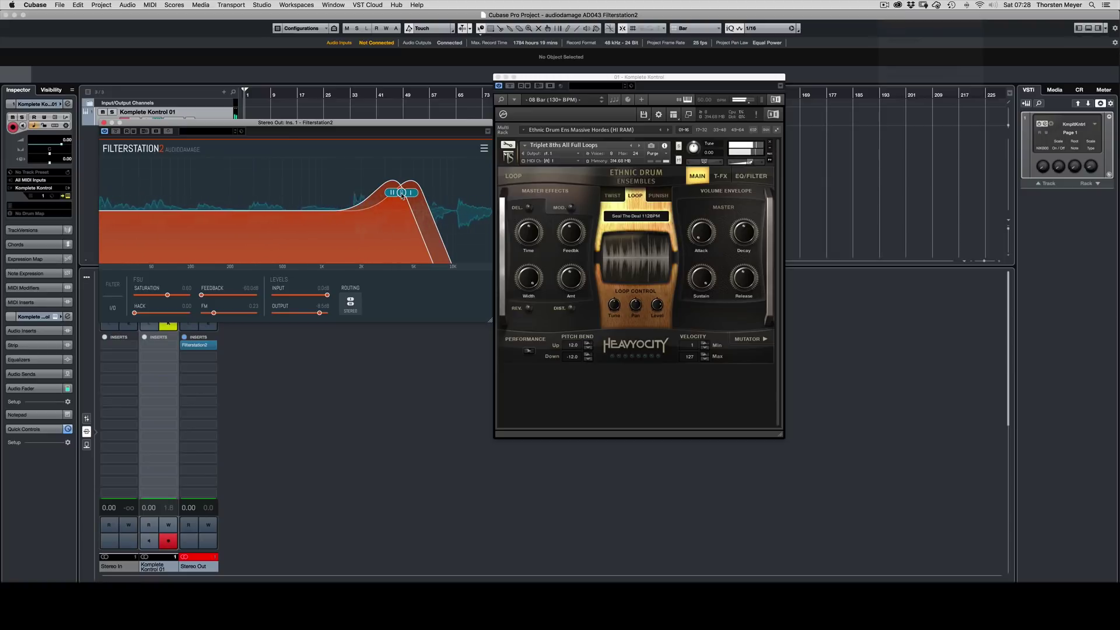
# Raise the LFO rate and phase, set the LFO shape to Pulse 25% and give Filter II a 0.02 LFO amount.
pyautogui.click(114, 286)
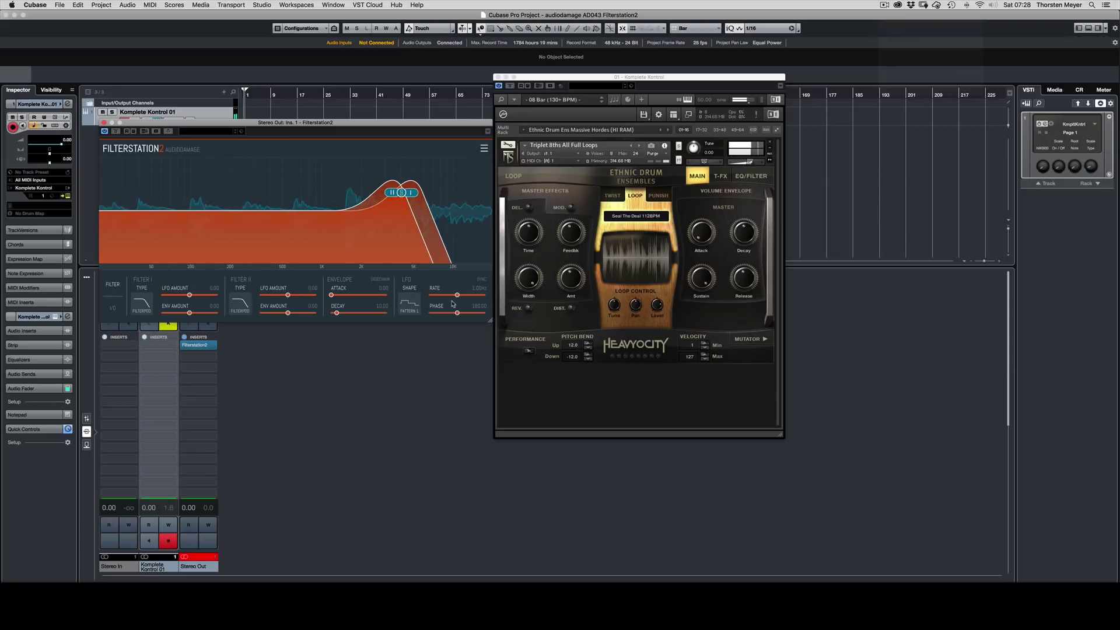
pyautogui.moveTo(458, 296)
pyautogui.mouseDown()
pyautogui.moveTo(470, 296)
pyautogui.moveTo(467, 313)
pyautogui.mouseUp()
pyautogui.click(409, 301)
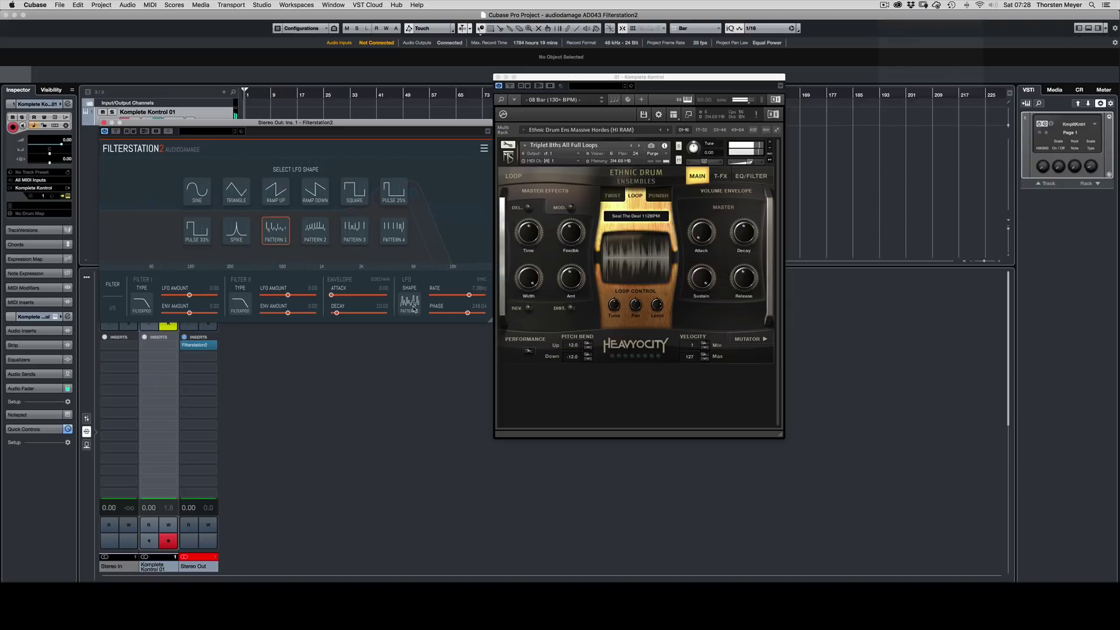
pyautogui.click(278, 238)
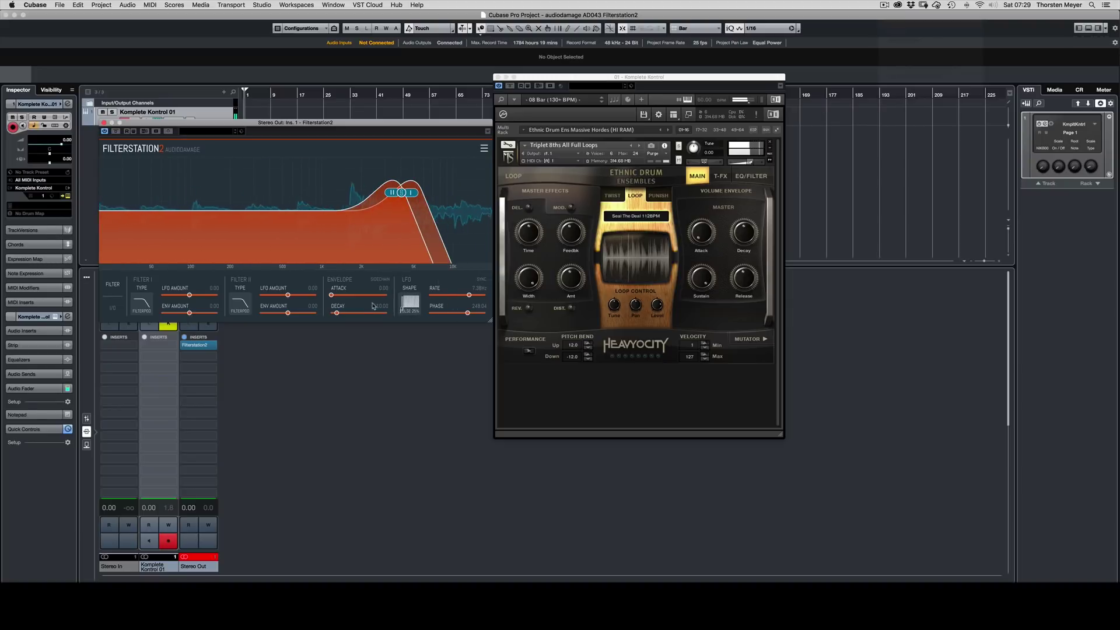
pyautogui.moveTo(288, 295)
pyautogui.mouseDown()
pyautogui.moveTo(279, 296)
pyautogui.moveTo(288, 296)
pyautogui.mouseUp()
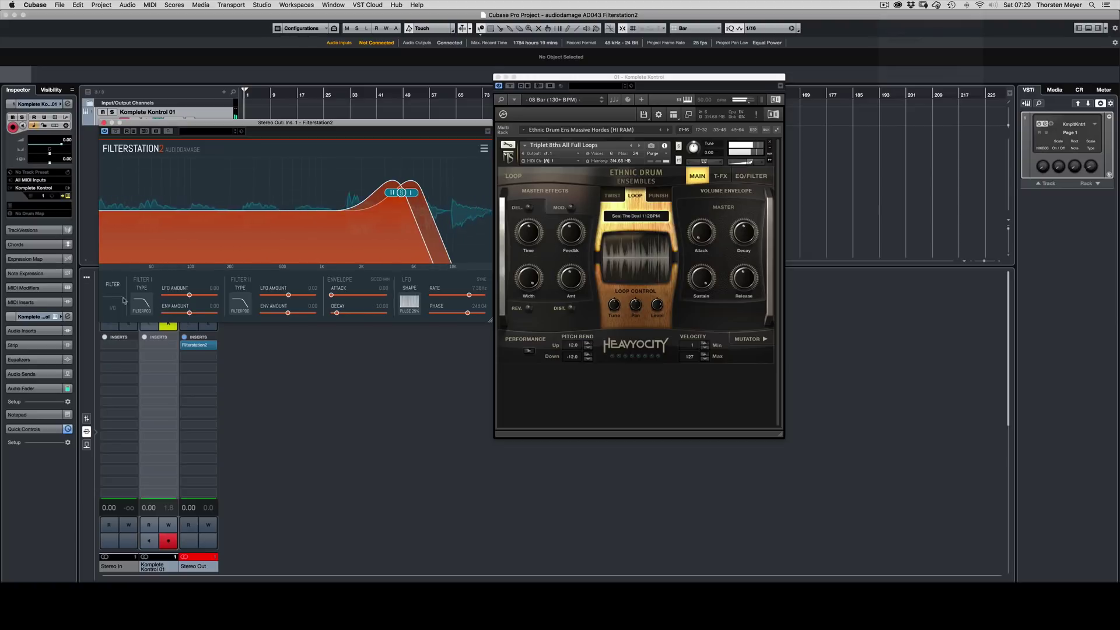
# Raise the saturation to about 0.98 and slightly increase the feedback, comparing the drum loop with the effect bypassed.
pyautogui.click(112, 308)
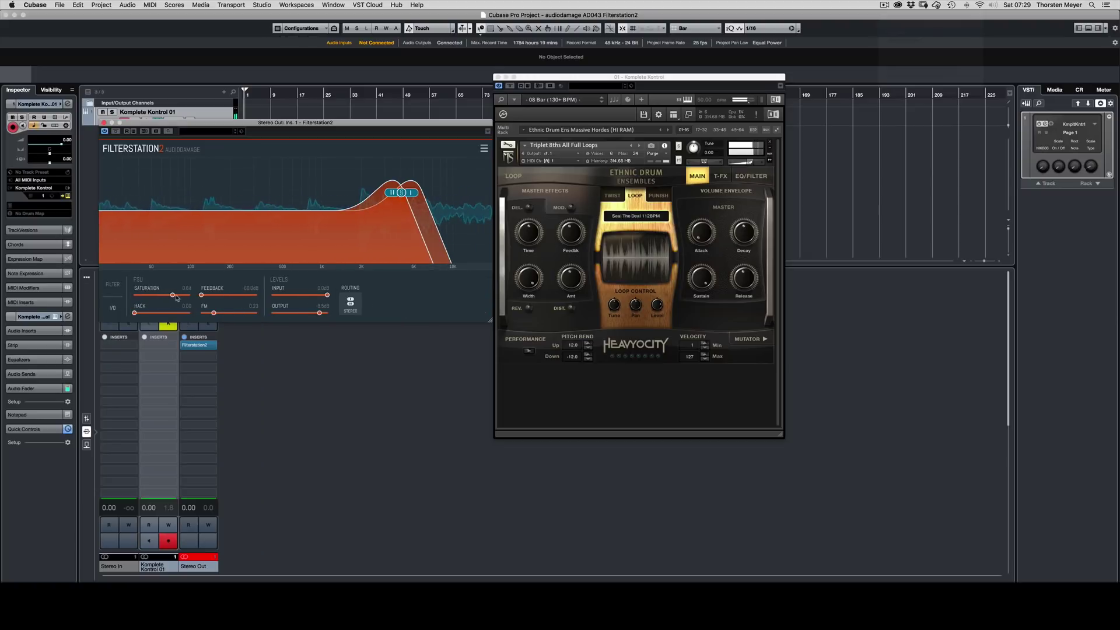
pyautogui.moveTo(182, 296); pyautogui.dragTo(215, 301)
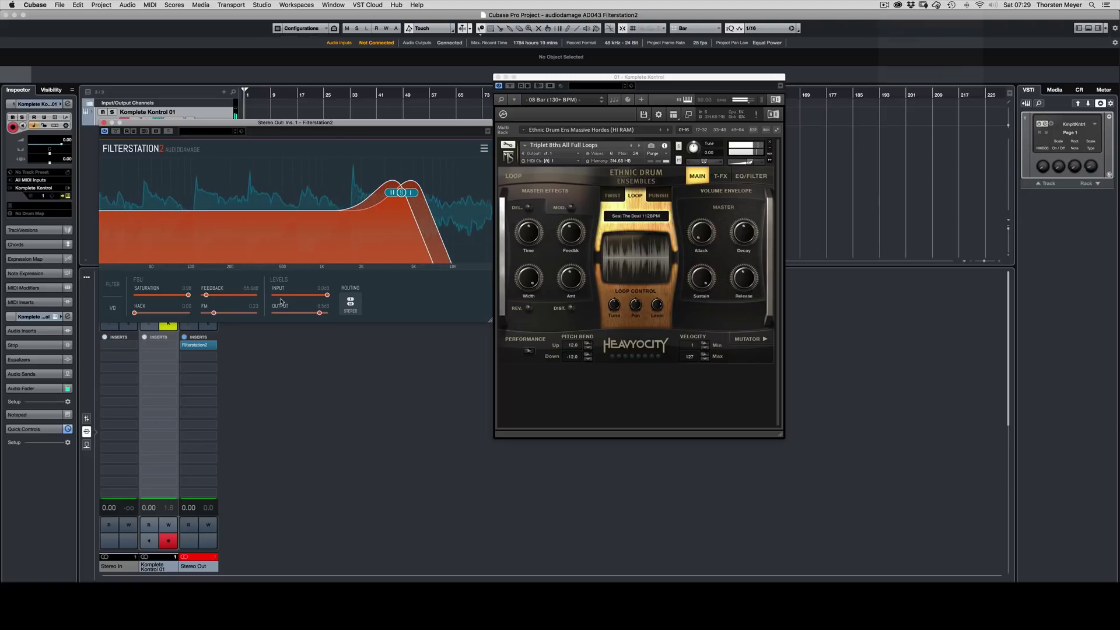
pyautogui.click(115, 132)
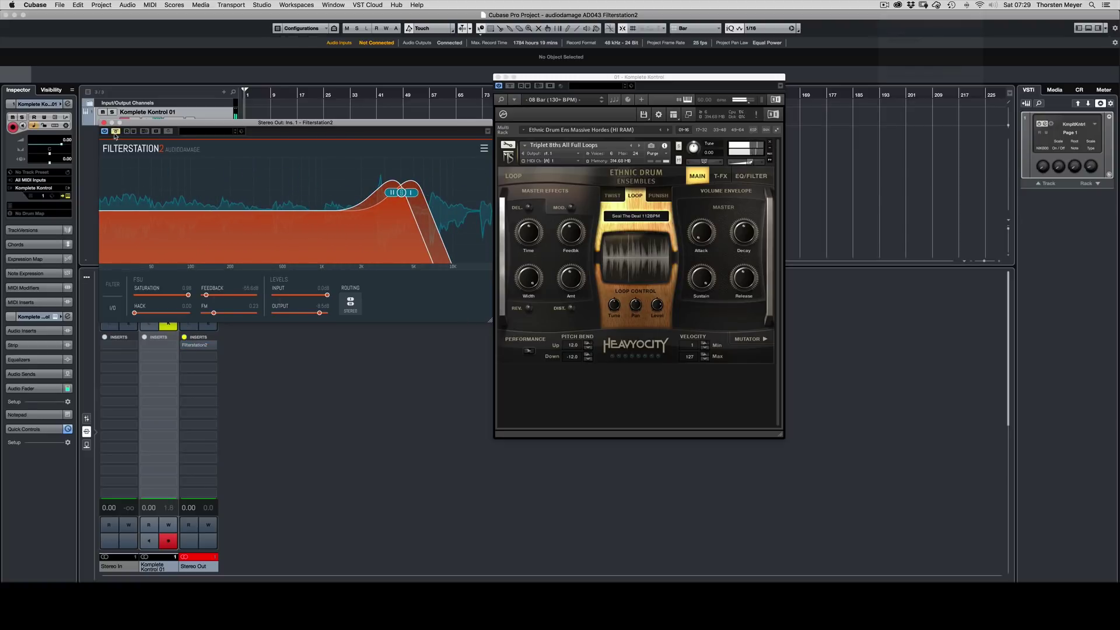
pyautogui.click(115, 132)
# Spread the two filters' cutoffs apart and raise their resonance with Filter I above Filter II.
pyautogui.moveTo(400, 196)
pyautogui.mouseDown()
pyautogui.moveTo(389, 199)
pyautogui.moveTo(421, 195)
pyautogui.mouseUp()
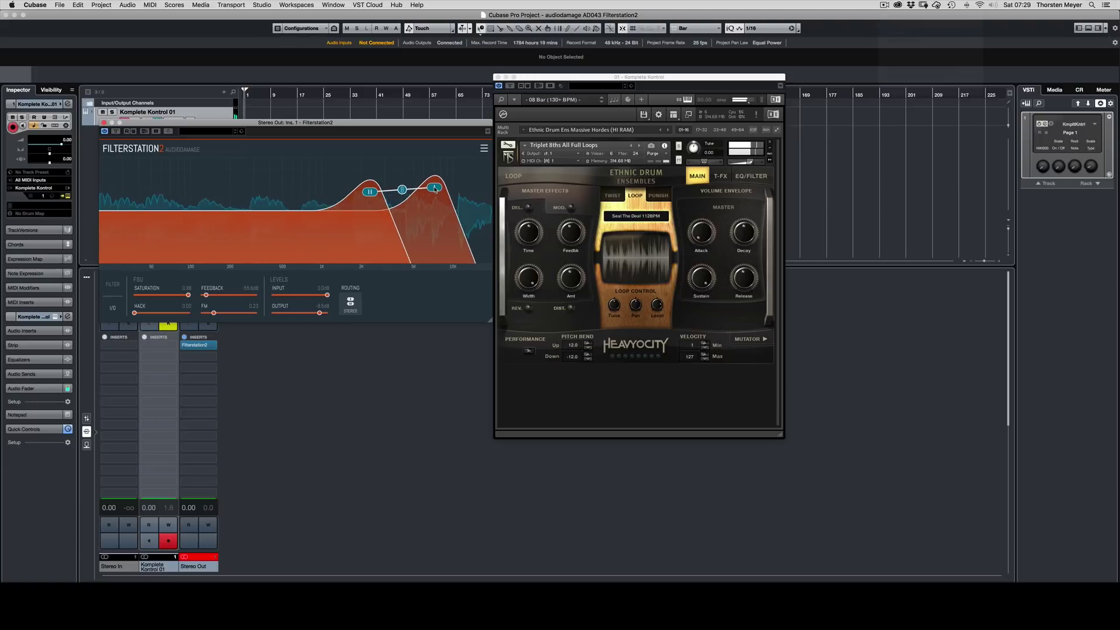
pyautogui.moveTo(425, 193); pyautogui.dragTo(407, 170)
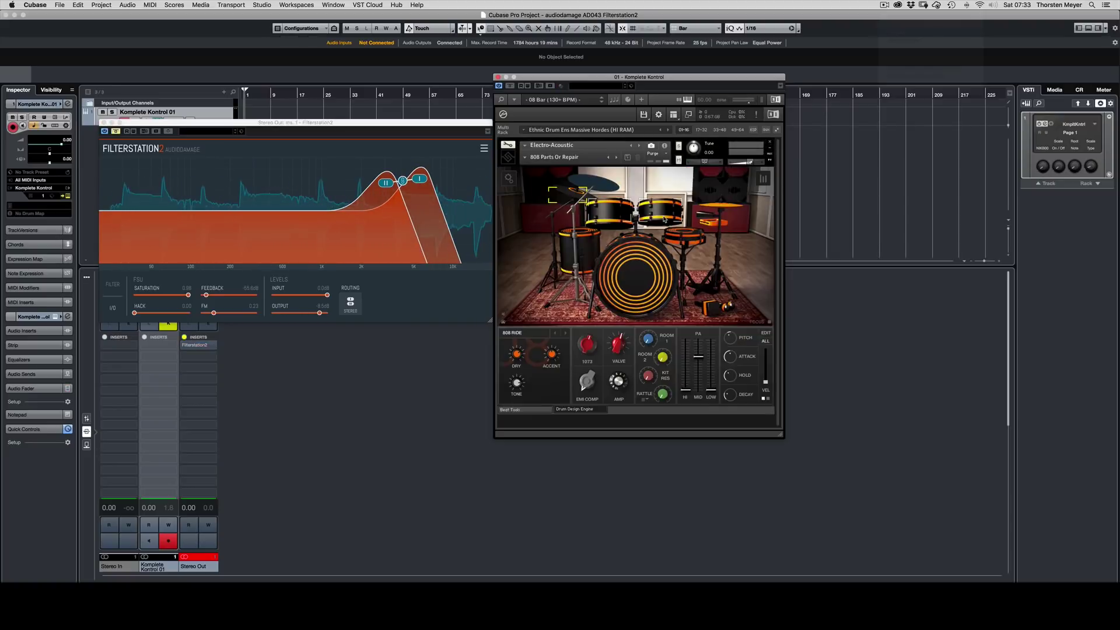
# Start the Euclidean beat in the Electro-Acoustic kit's Beat Tool and switch the filter effect back on.
pyautogui.click(524, 410)
pyautogui.click(696, 276)
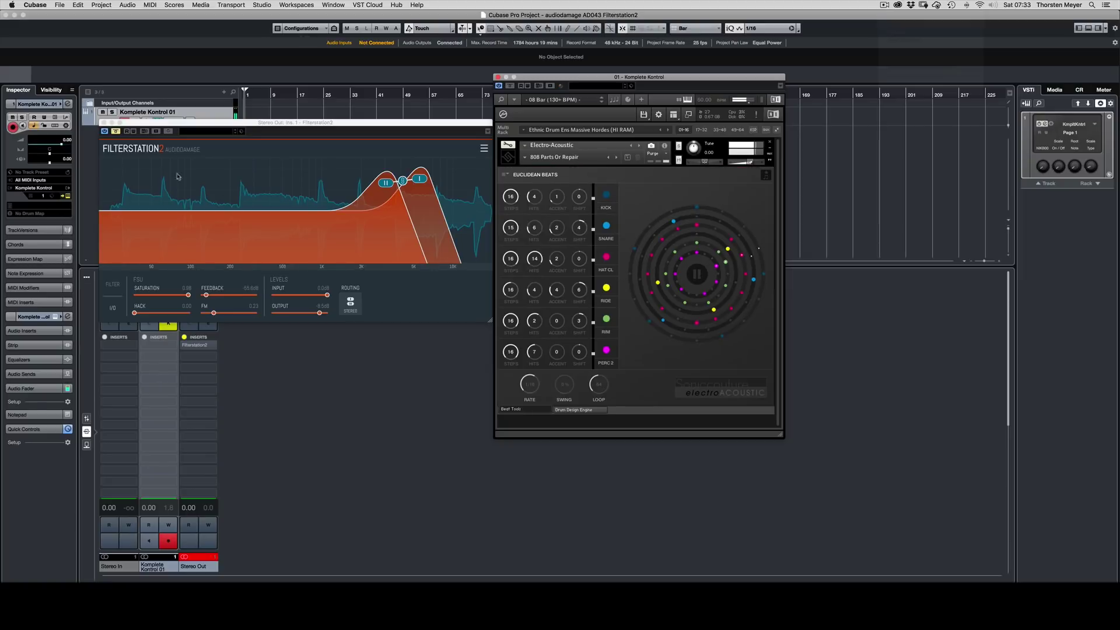
pyautogui.click(116, 133)
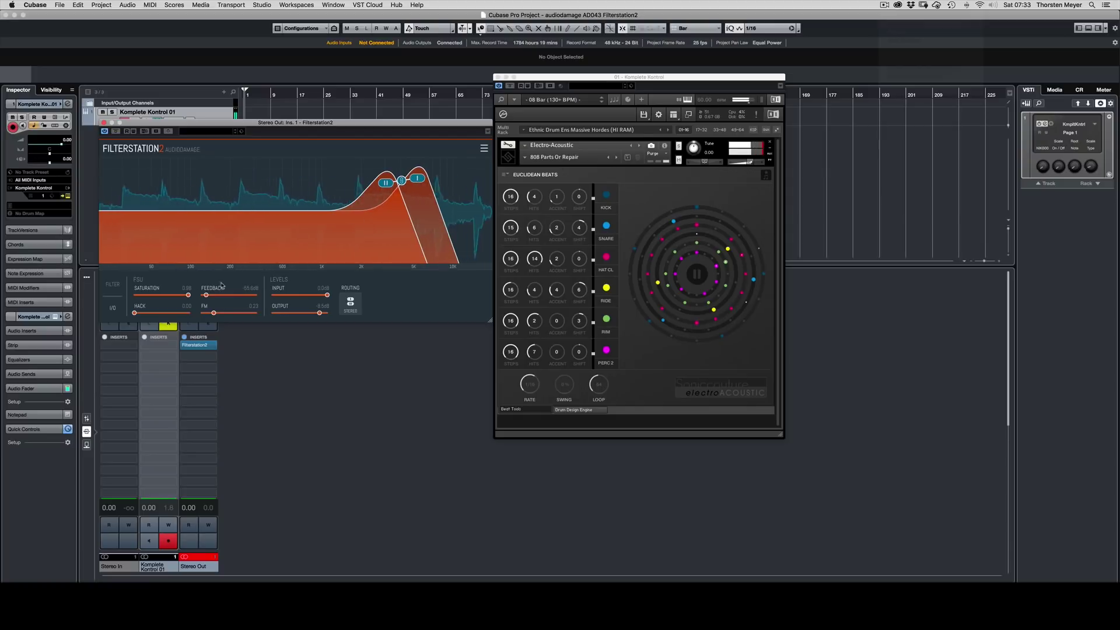
# Lower the LFO phase and rate in the filter settings for the 808 beat.
pyautogui.click(112, 284)
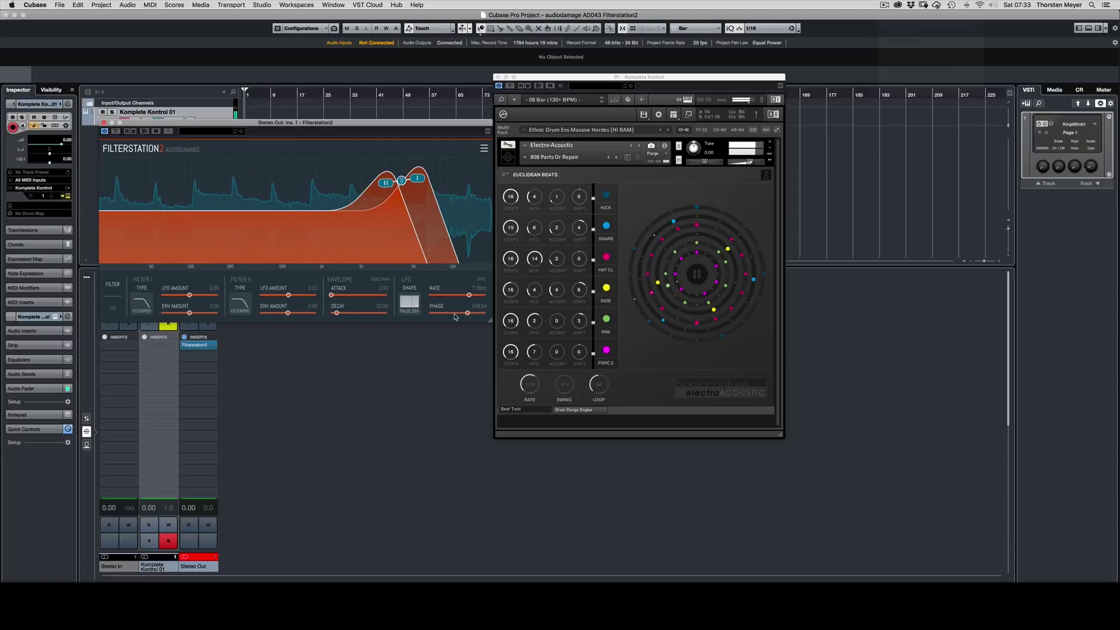
pyautogui.moveTo(468, 313)
pyautogui.mouseDown()
pyautogui.moveTo(439, 313)
pyautogui.moveTo(475, 296)
pyautogui.moveTo(466, 296)
pyautogui.mouseUp()
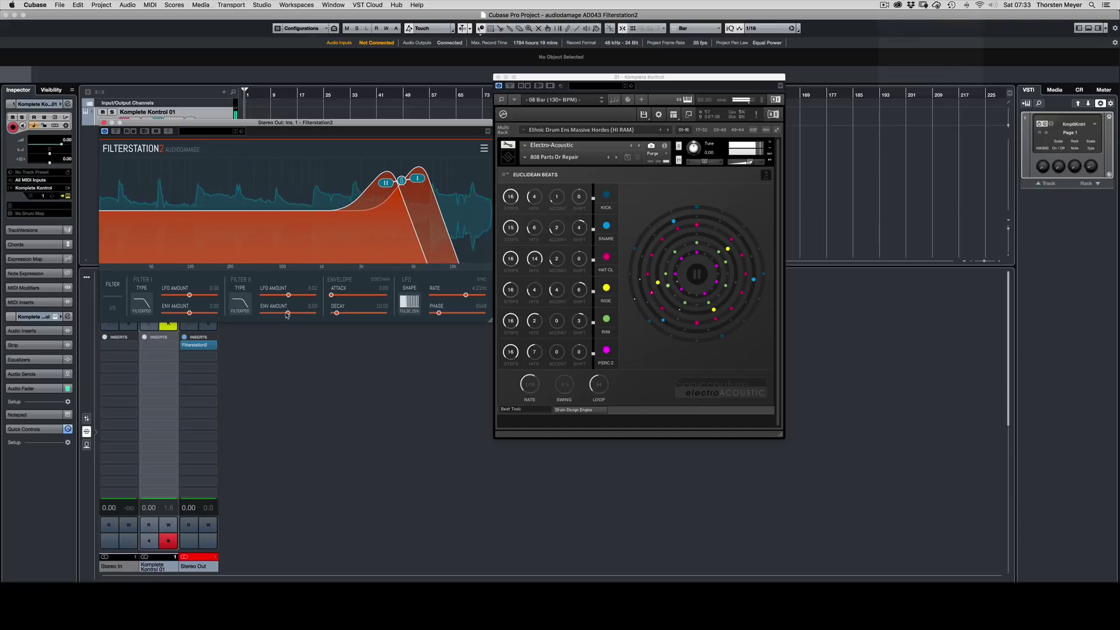
# Nudge Filter II's LFO amount to about 0.02 and change the LFO shape to Pulse 33%.
pyautogui.moveTo(287, 299); pyautogui.dragTo(289, 299)
pyautogui.click(417, 307)
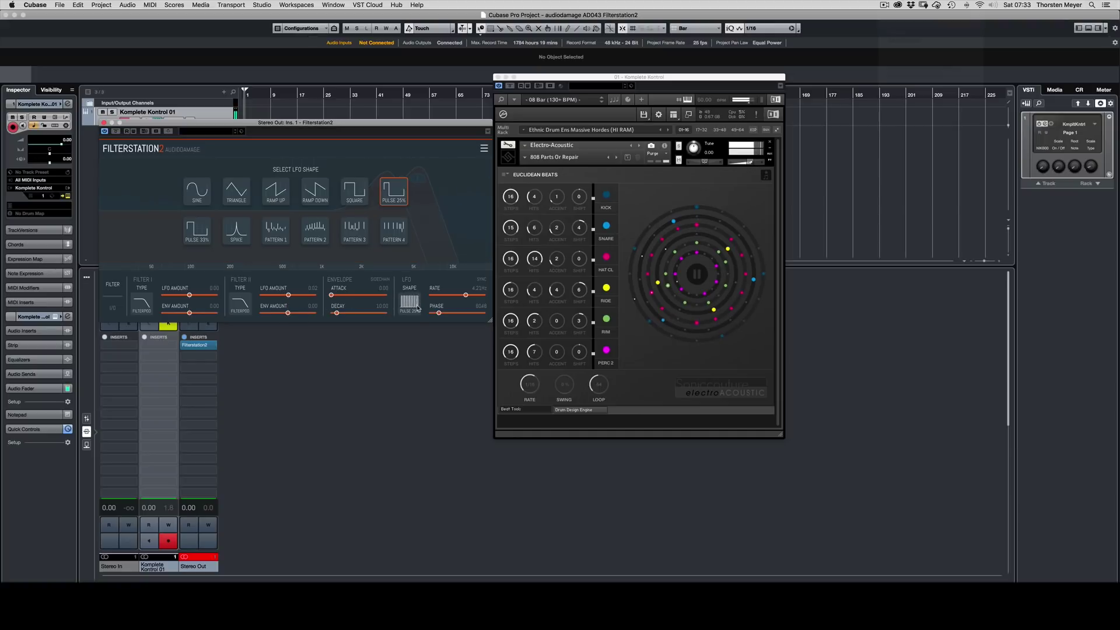
pyautogui.click(203, 231)
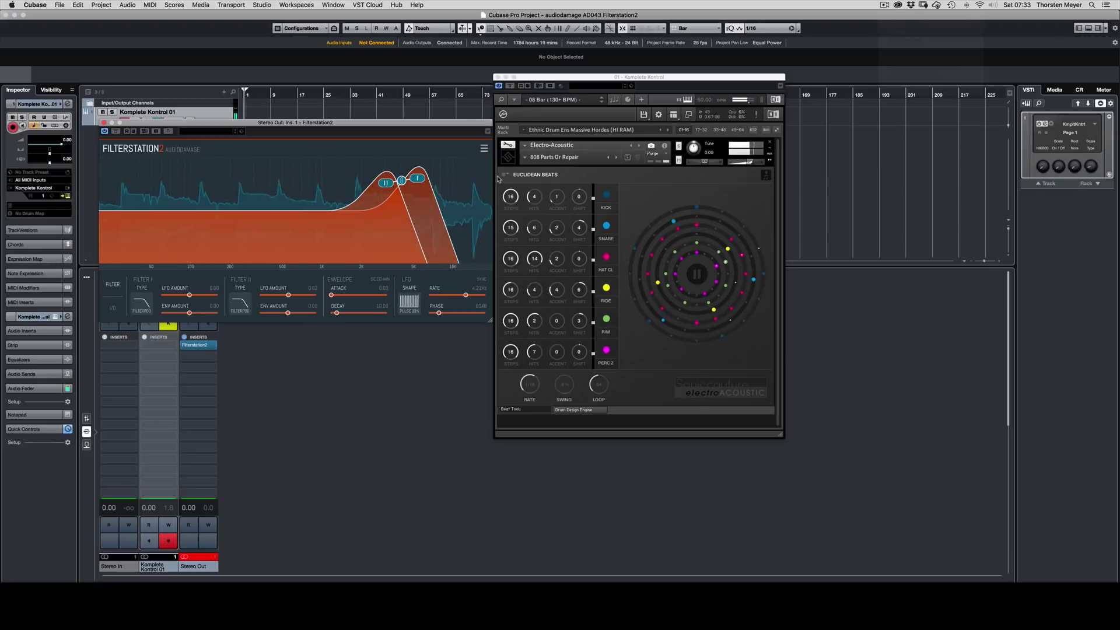
# Audition the factory presets 03 - Hairy Dual Bands and 07 - Synth Pad Animator, ending on 15 - Resonant Stutter.
pyautogui.click(483, 148)
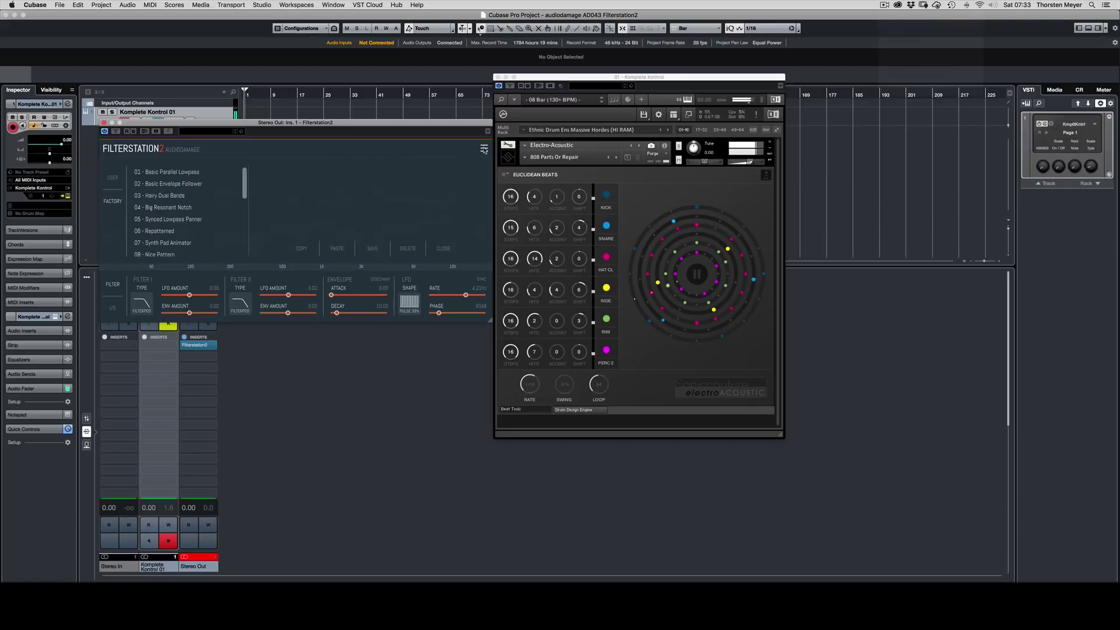
pyautogui.click(186, 197)
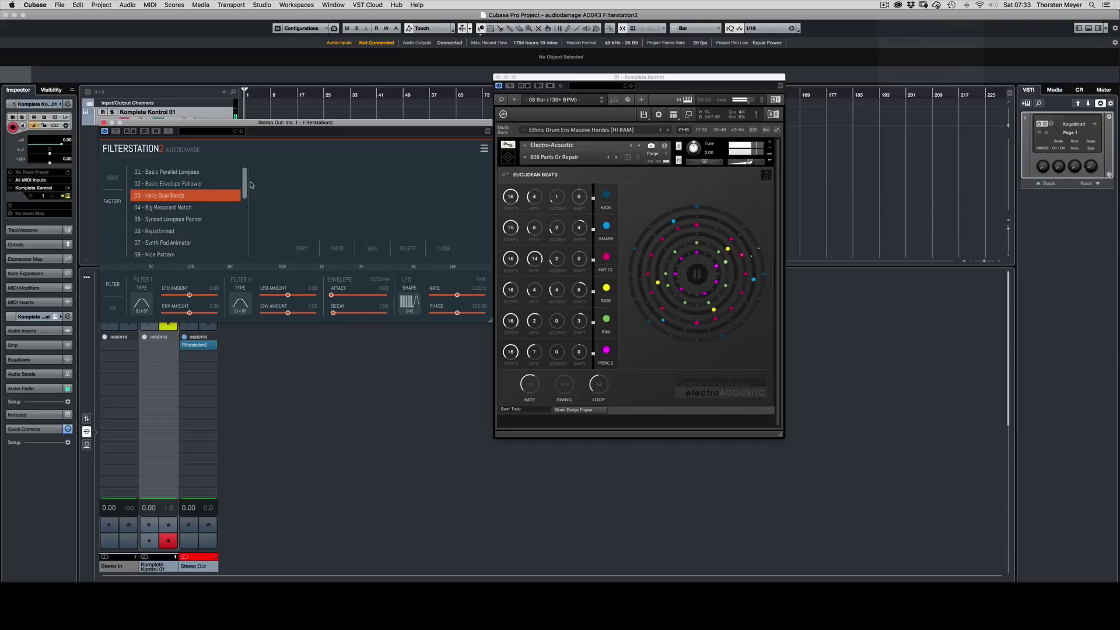
pyautogui.moveTo(246, 186); pyautogui.dragTo(243, 195)
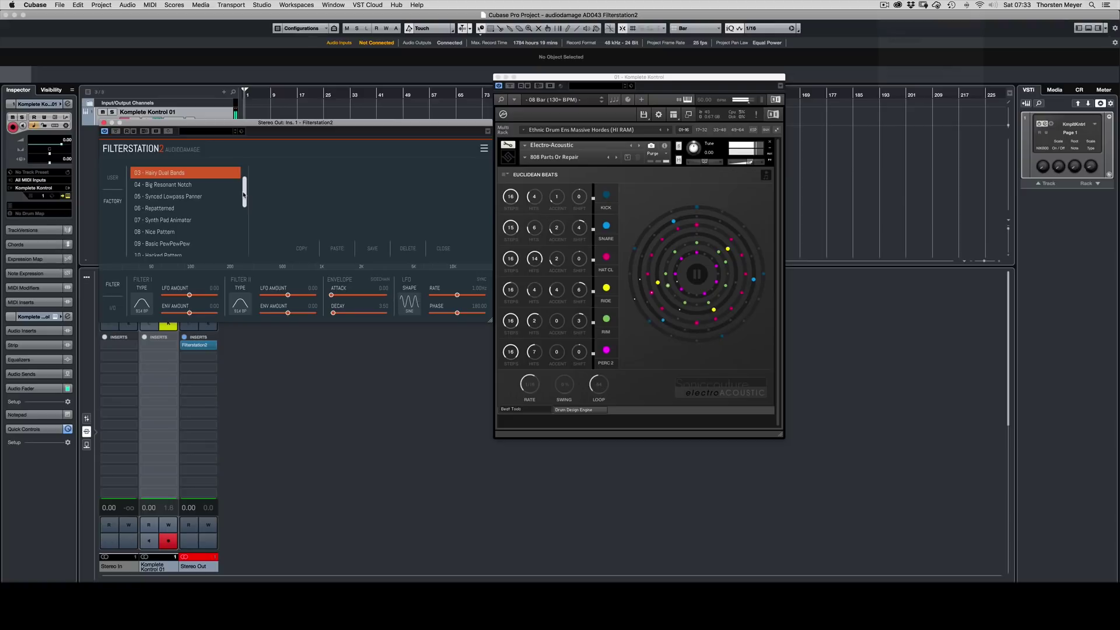
pyautogui.click(187, 221)
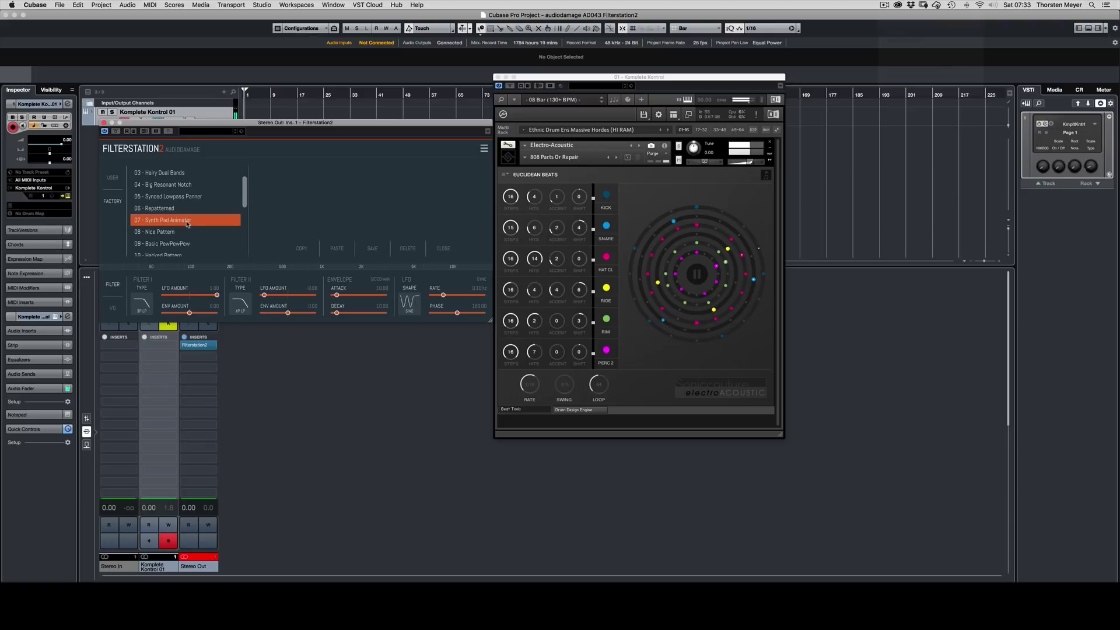
pyautogui.moveTo(246, 194); pyautogui.dragTo(244, 245)
pyautogui.click(183, 213)
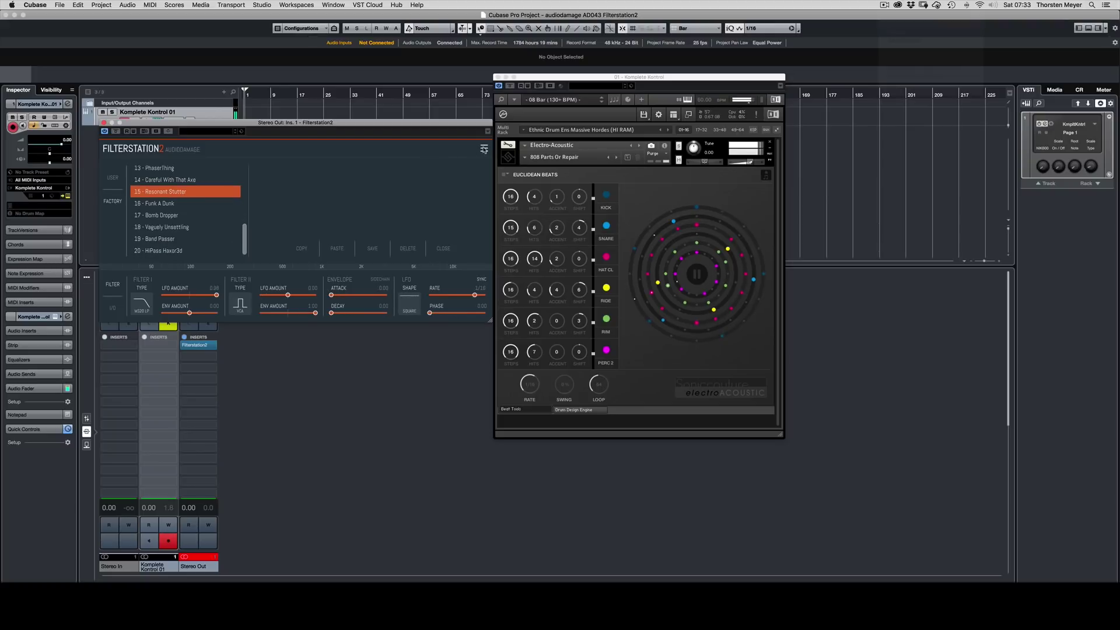
# Return to the filter graph and sweep both linked filter cutoffs down and partway back up on the running beat.
pyautogui.click(330, 190)
pyautogui.moveTo(294, 196); pyautogui.dragTo(303, 193)
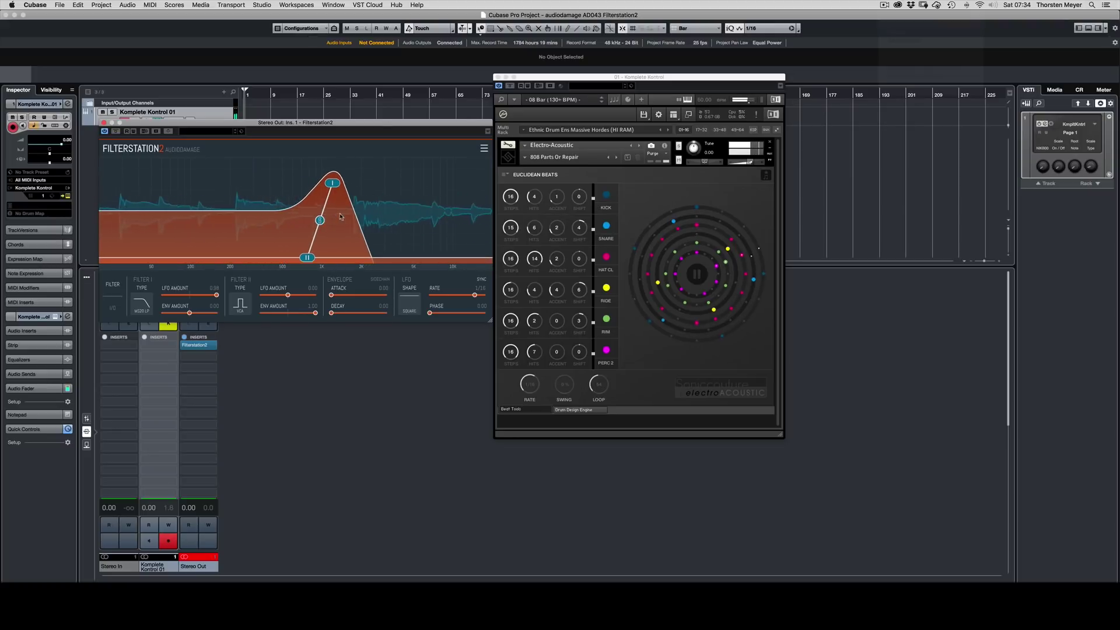
pyautogui.moveTo(361, 217); pyautogui.dragTo(228, 214)
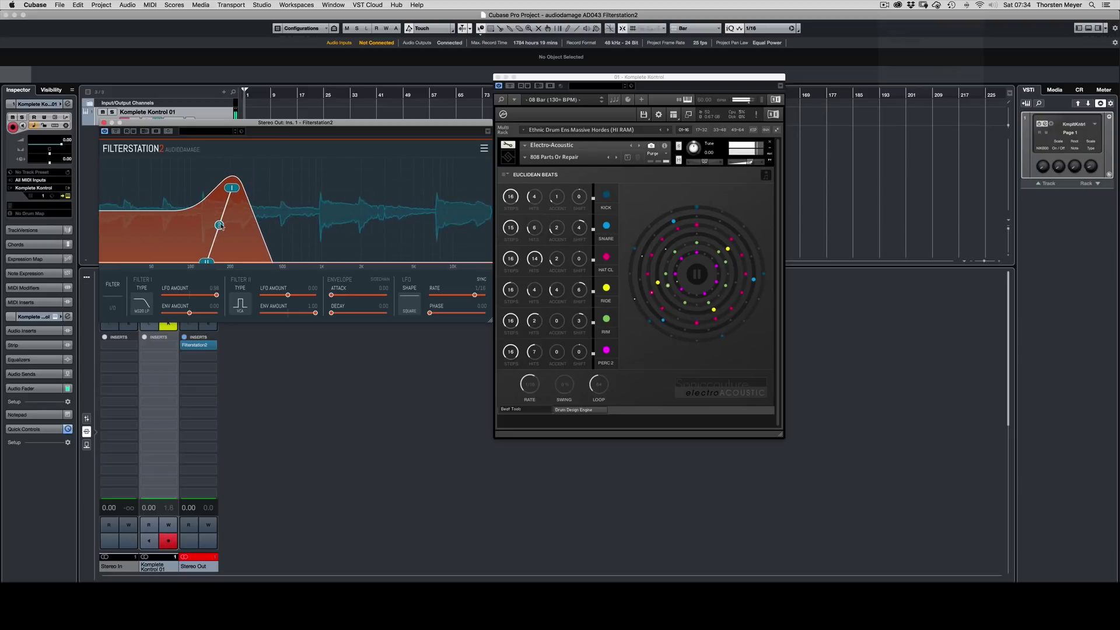
pyautogui.moveTo(275, 221)
pyautogui.mouseDown()
pyautogui.moveTo(291, 213)
pyautogui.moveTo(287, 228)
pyautogui.mouseUp()
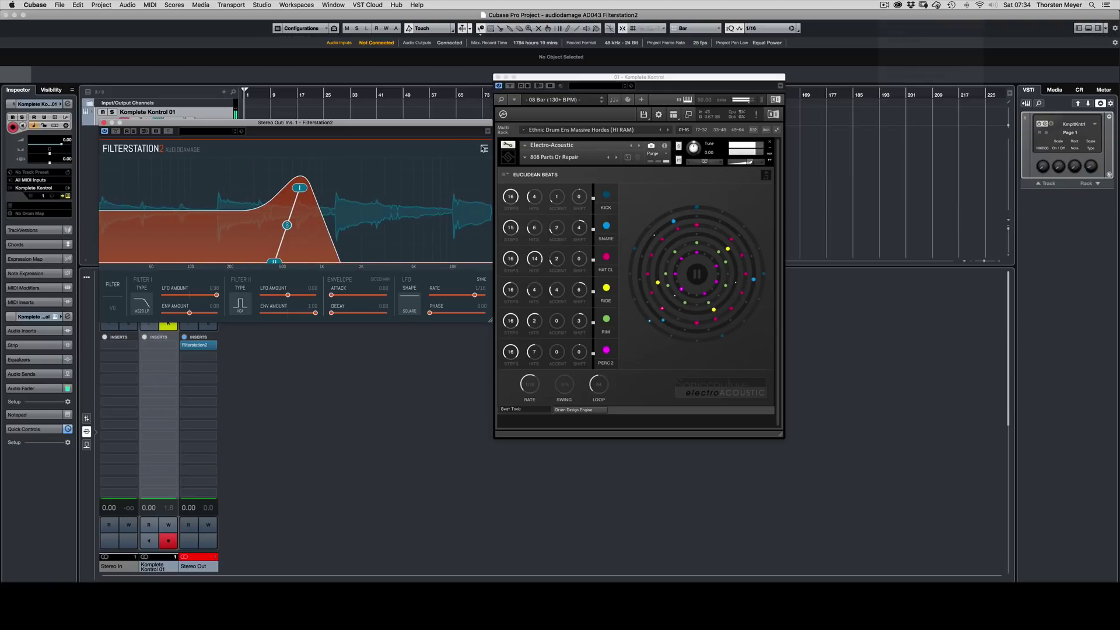
# Load the factory preset 13 - PhaserThing and sweep both notch filters' cutoffs together towards lower frequencies.
pyautogui.click(484, 148)
pyautogui.moveTo(244, 196); pyautogui.dragTo(244, 228)
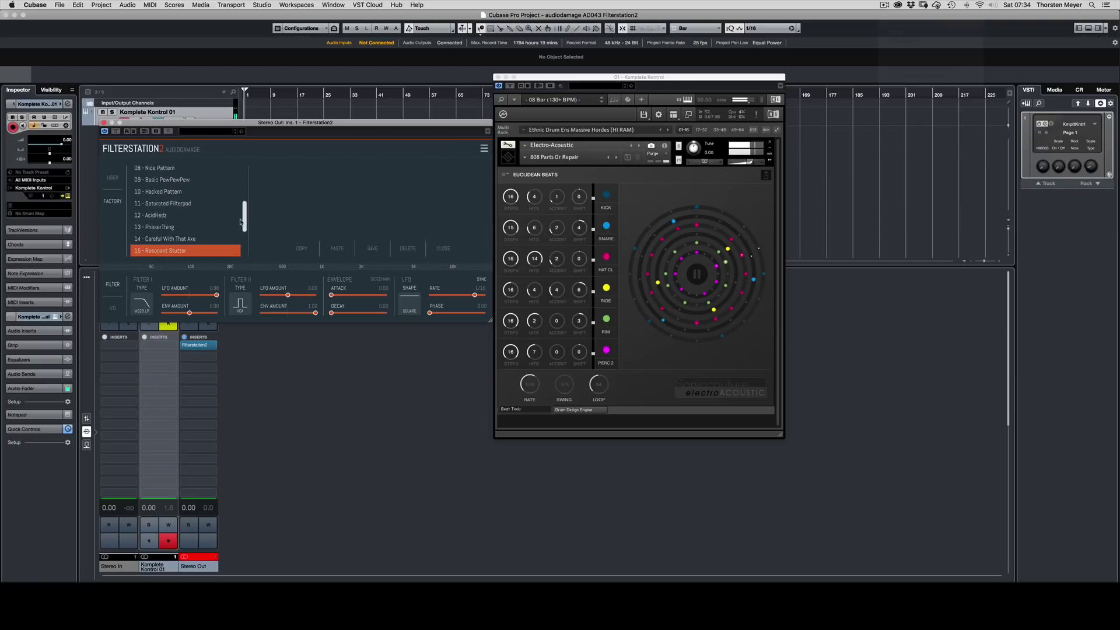
pyautogui.click(185, 226)
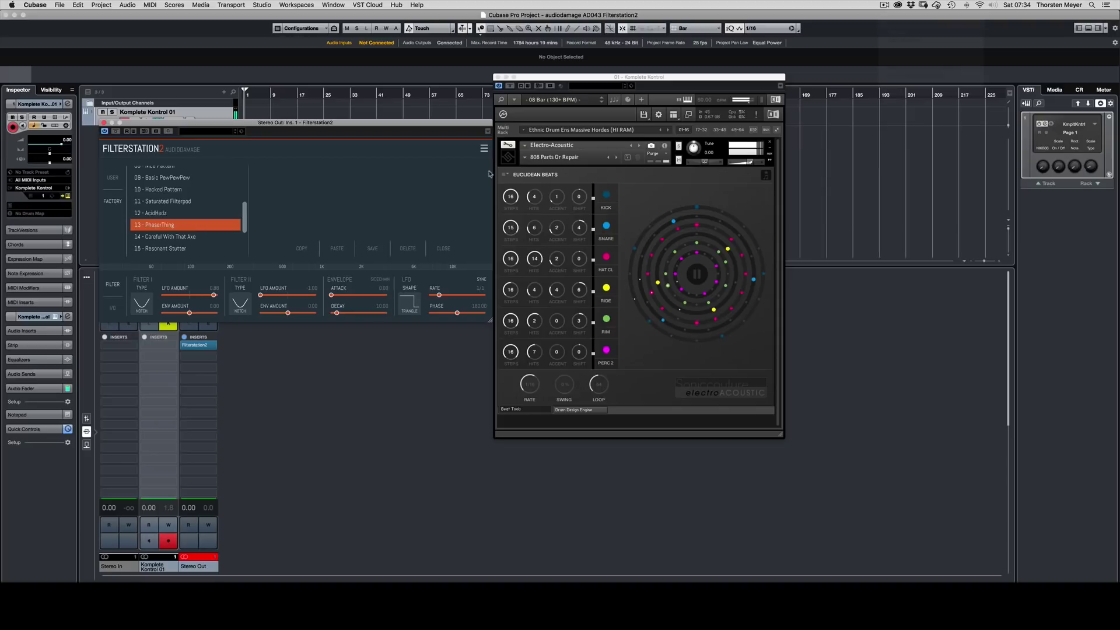
pyautogui.click(484, 149)
pyautogui.moveTo(280, 239); pyautogui.dragTo(247, 242)
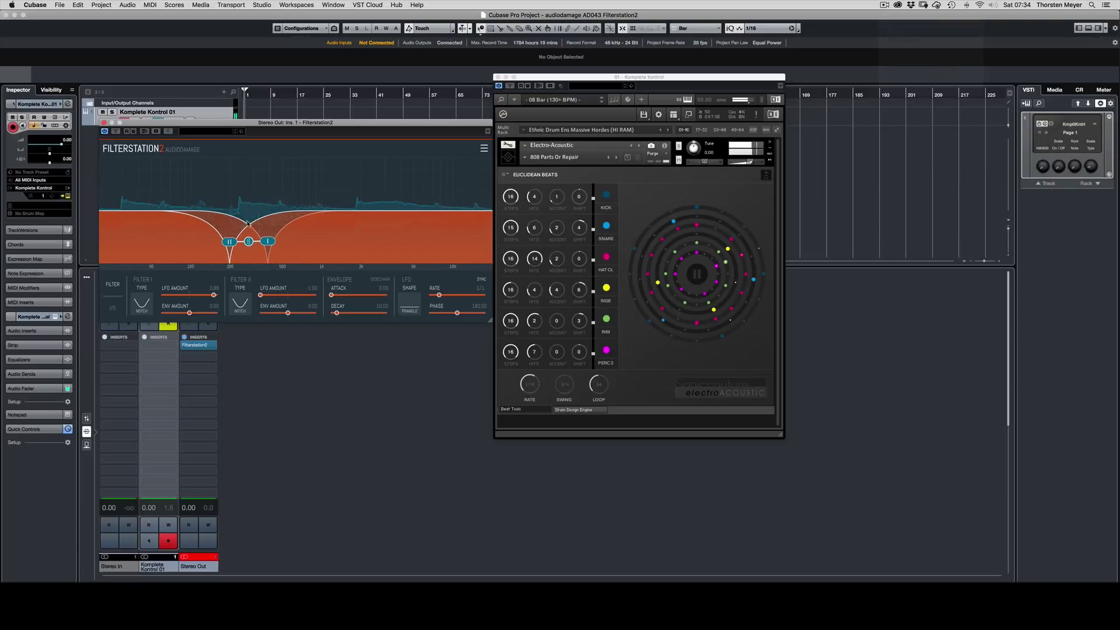
# Load the factory preset 19 - Band Passer and sweep both filter cutoffs together up and back down.
pyautogui.click(484, 149)
pyautogui.moveTo(246, 191); pyautogui.dragTo(239, 250)
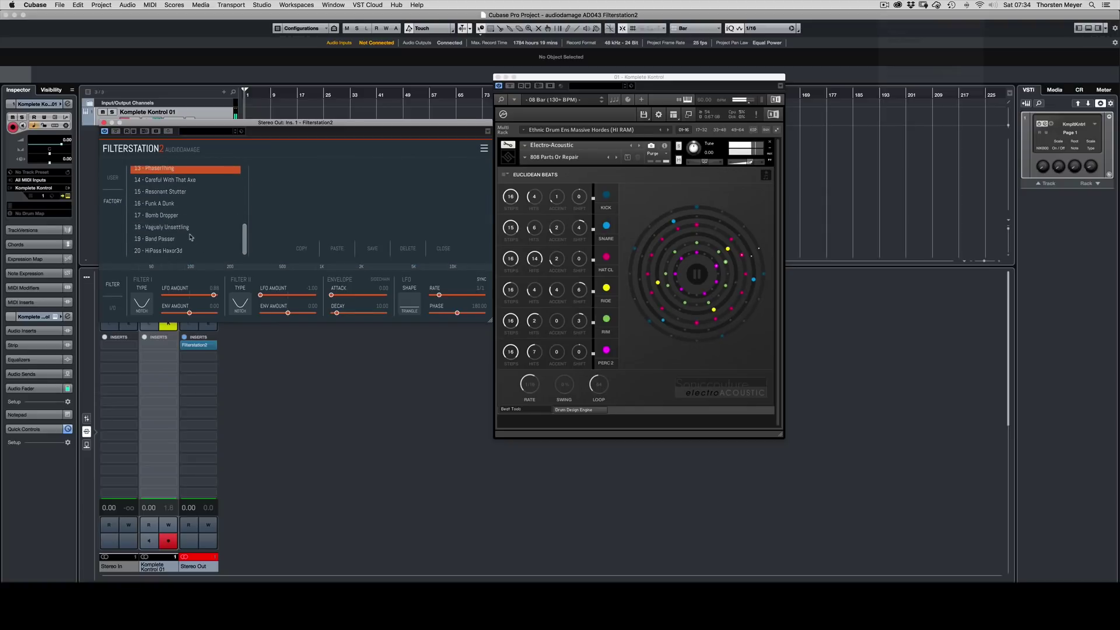
pyautogui.click(194, 239)
pyautogui.click(483, 150)
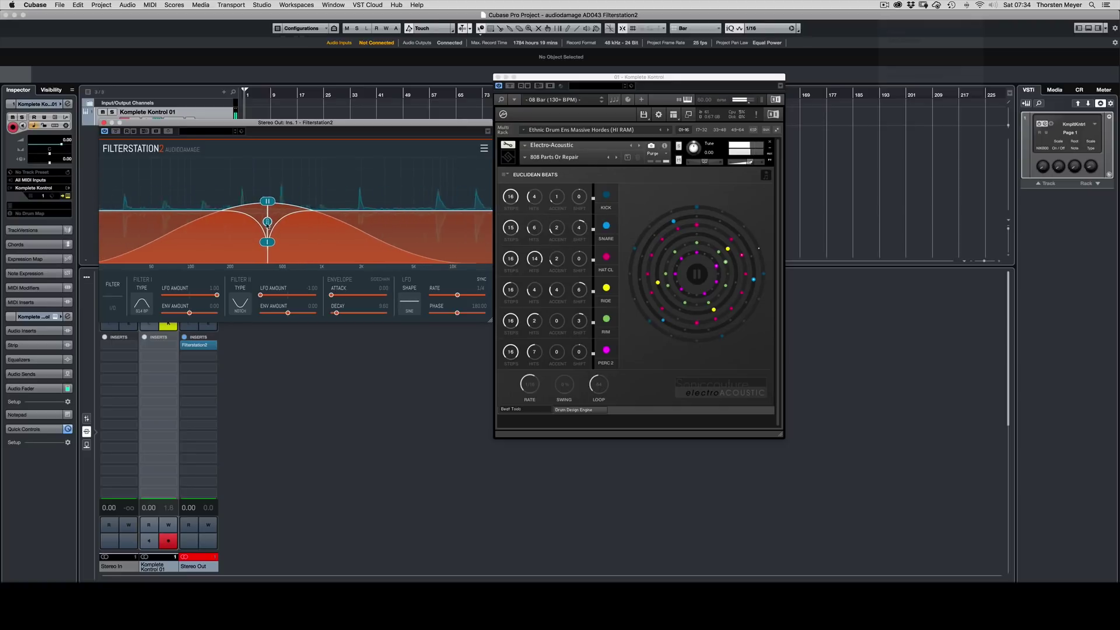
pyautogui.moveTo(200, 229); pyautogui.dragTo(338, 229)
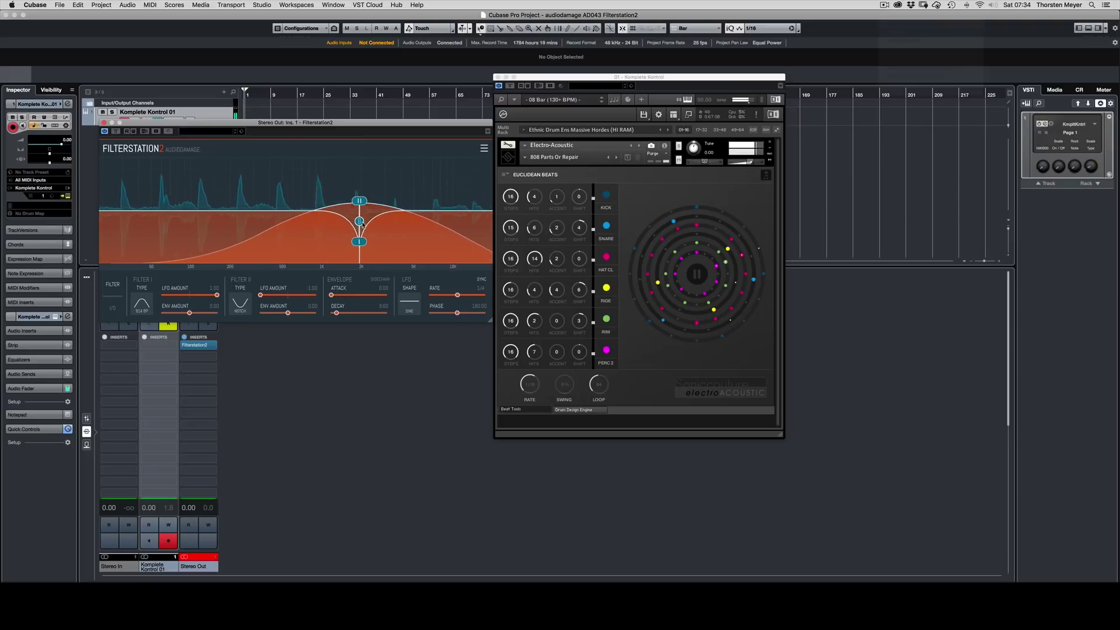
pyautogui.moveTo(331, 231); pyautogui.dragTo(255, 236)
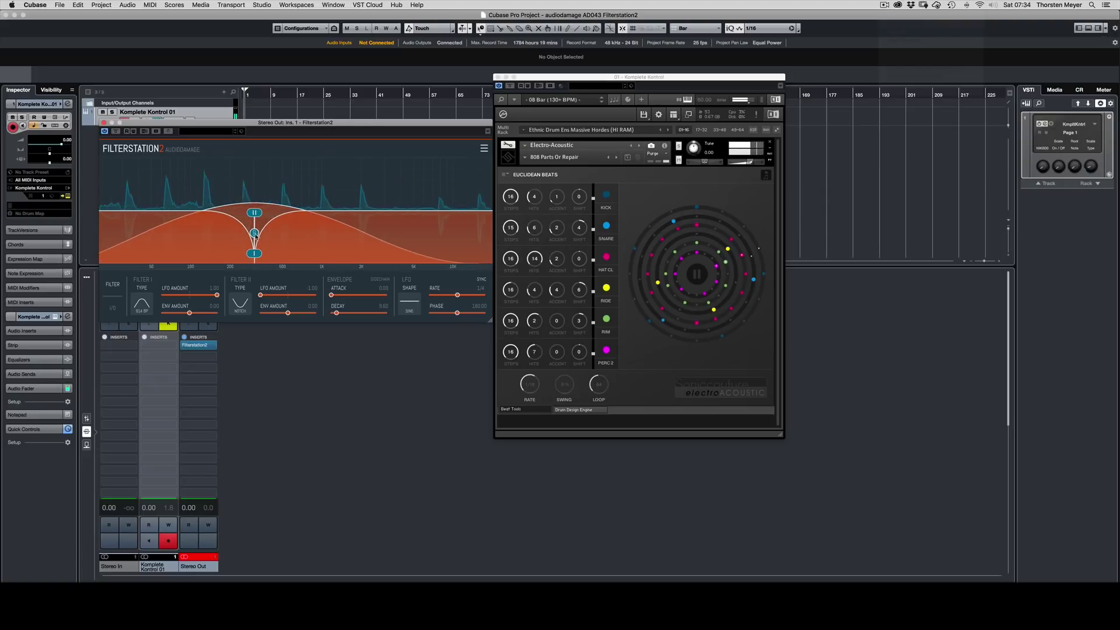
# Set the filter routing mode to Stereo with both cutoffs shifted slightly lower, and bypass the effect for comparison.
pyautogui.click(115, 308)
pyautogui.click(350, 304)
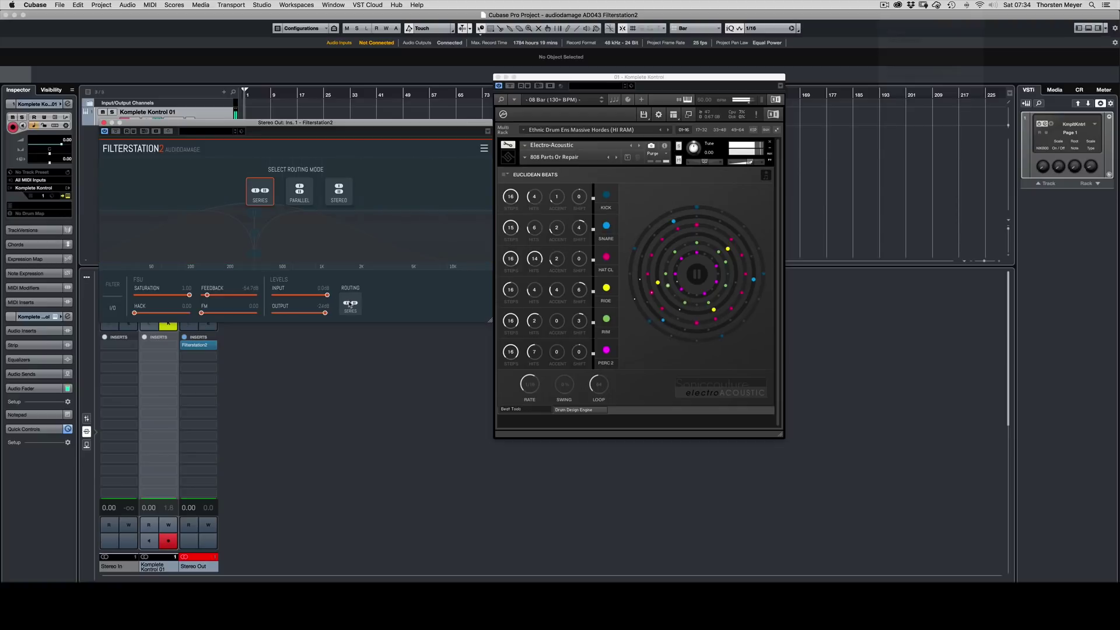
pyautogui.click(338, 191)
pyautogui.moveTo(255, 235)
pyautogui.mouseDown()
pyautogui.moveTo(375, 237)
pyautogui.moveTo(407, 222)
pyautogui.moveTo(240, 230)
pyautogui.mouseUp()
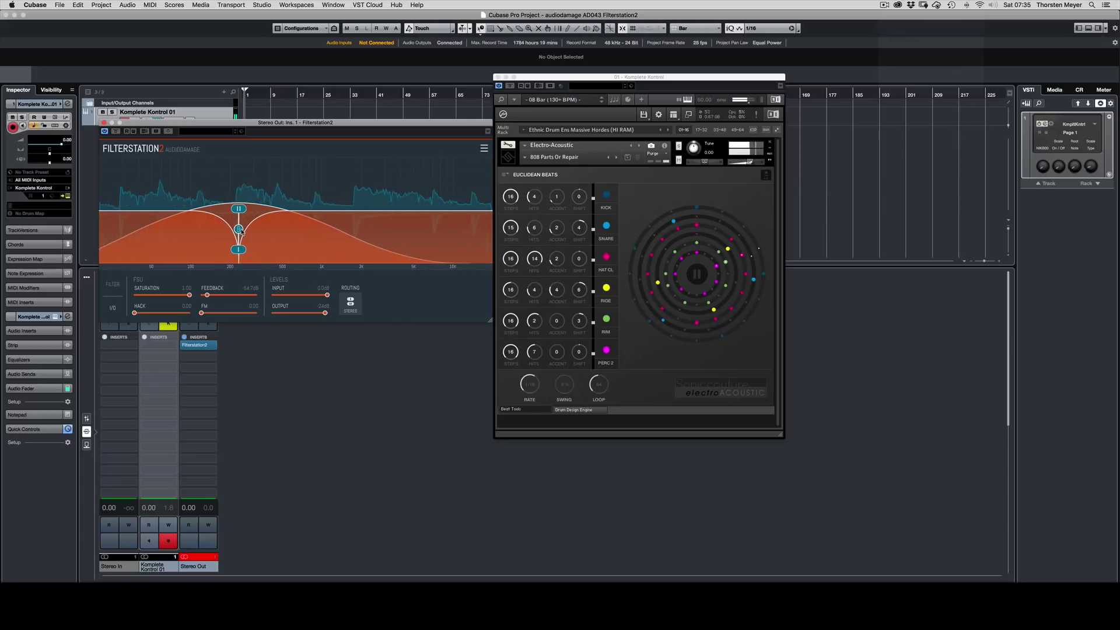
pyautogui.click(117, 131)
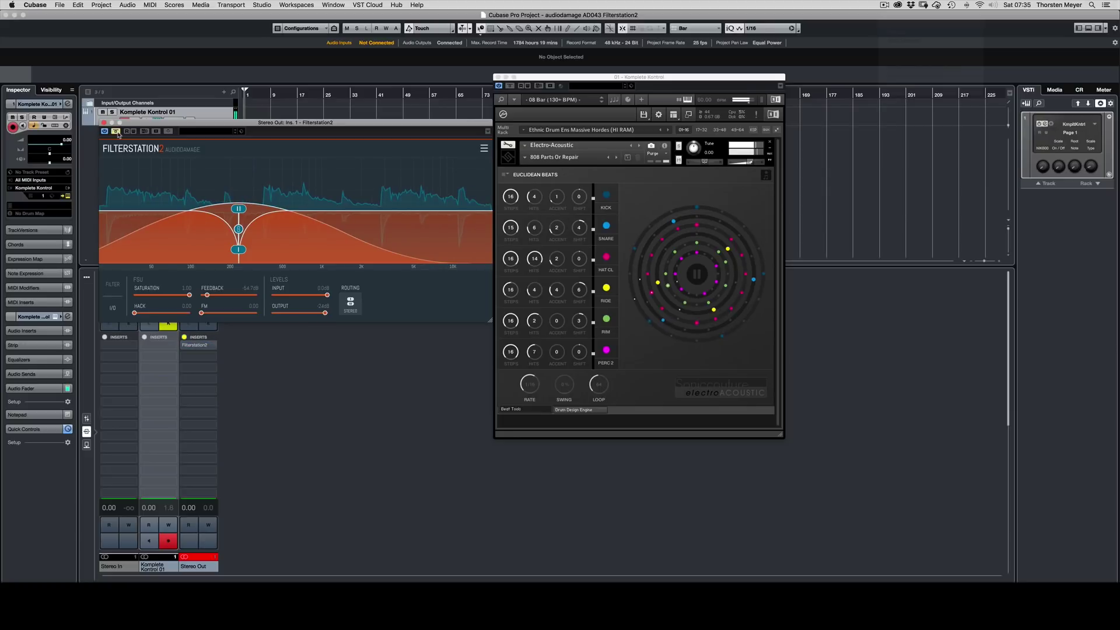